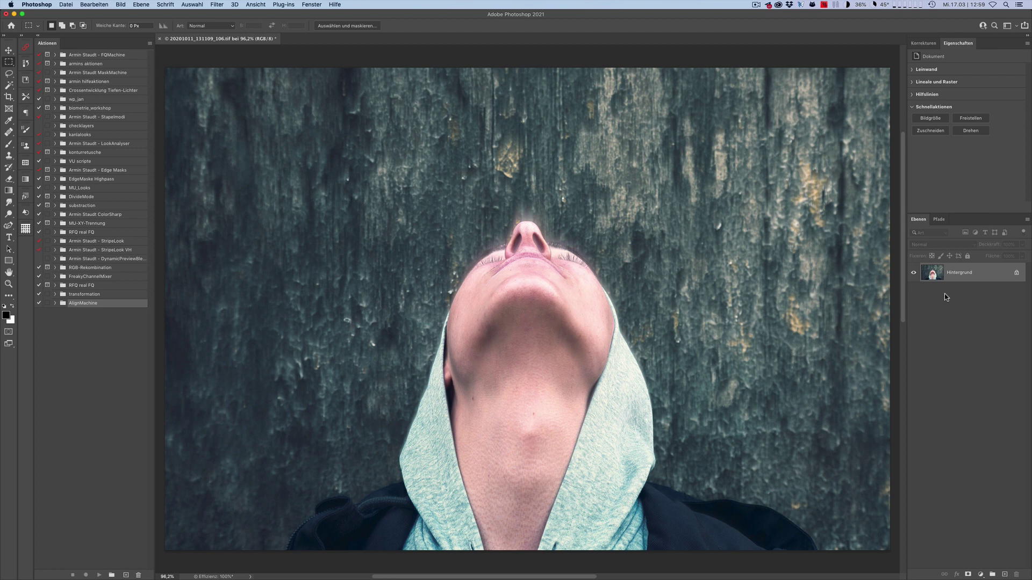
# Pick the FQ Base action from the FQMachine set and inspect the resulting FQ Base group
pyautogui.click(55, 55)
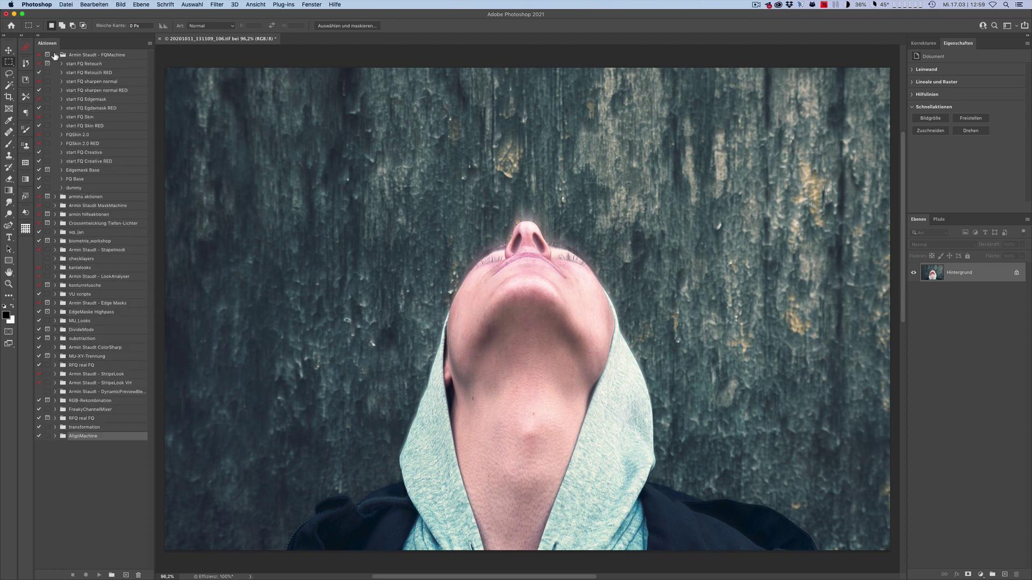
pyautogui.click(78, 181)
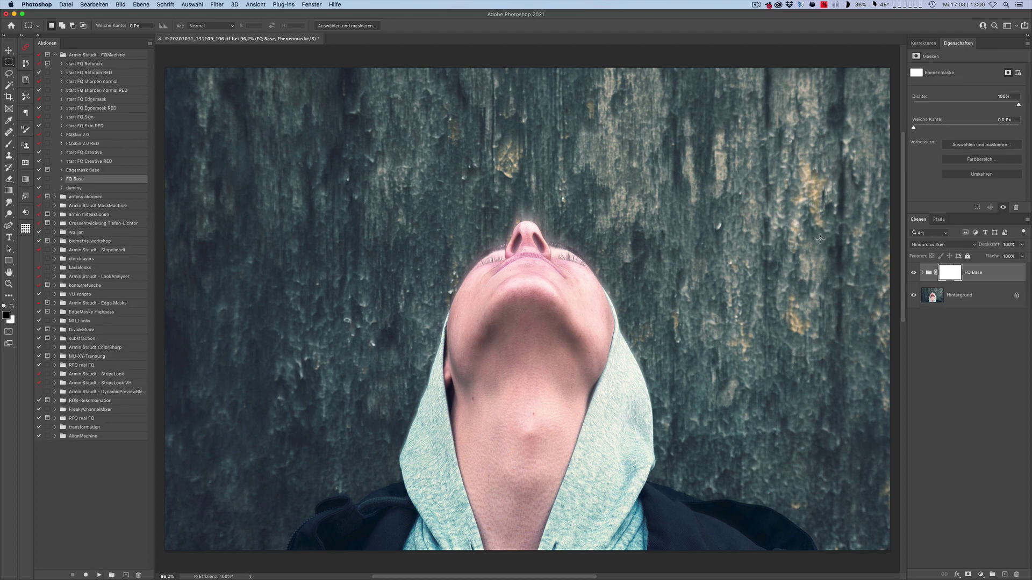
pyautogui.click(922, 272)
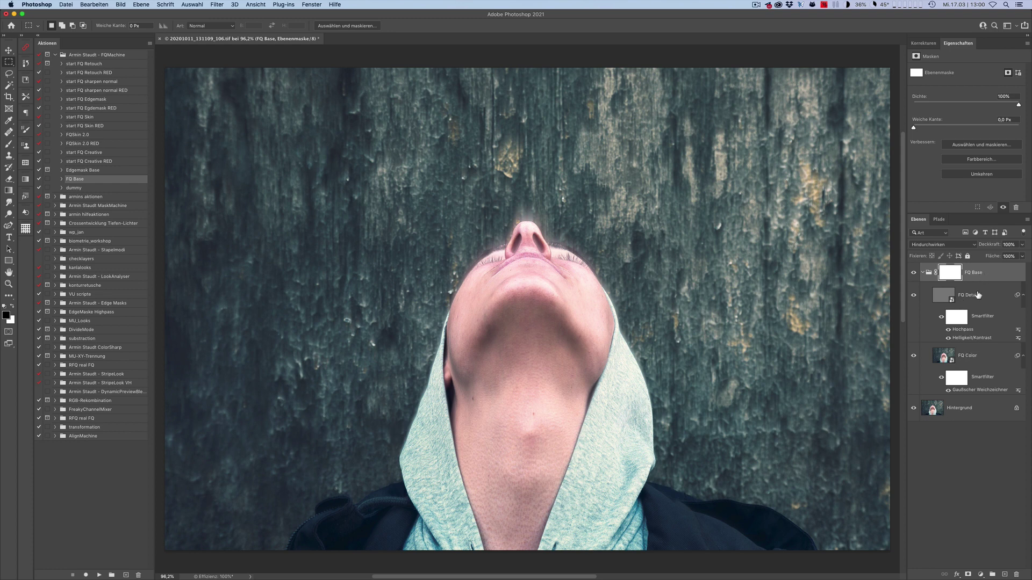
pyautogui.click(923, 273)
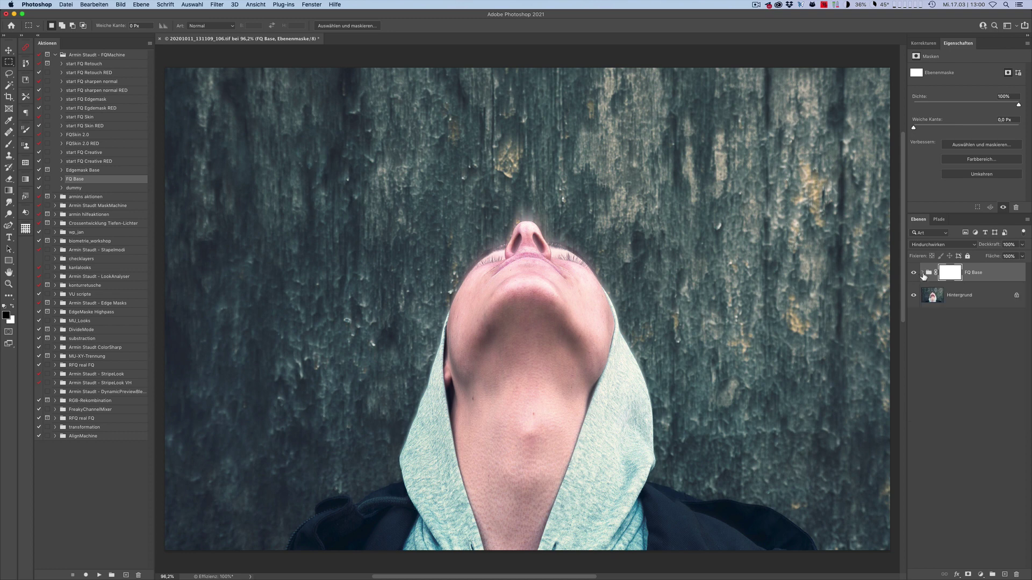
# Expand the FQ Base group and select it together with FQ Detail and FQ Color
pyautogui.click(923, 273)
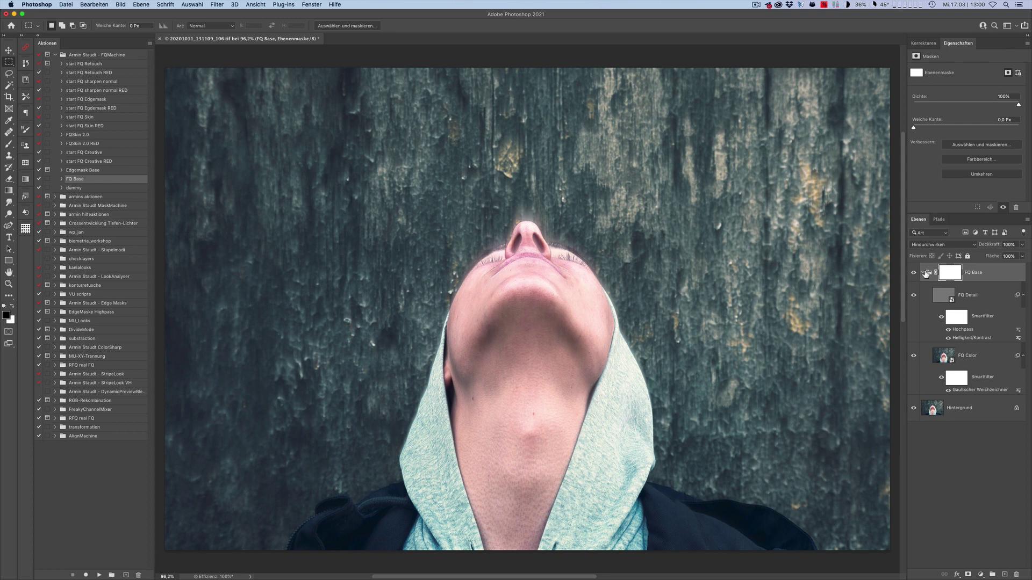
pyautogui.click(922, 273)
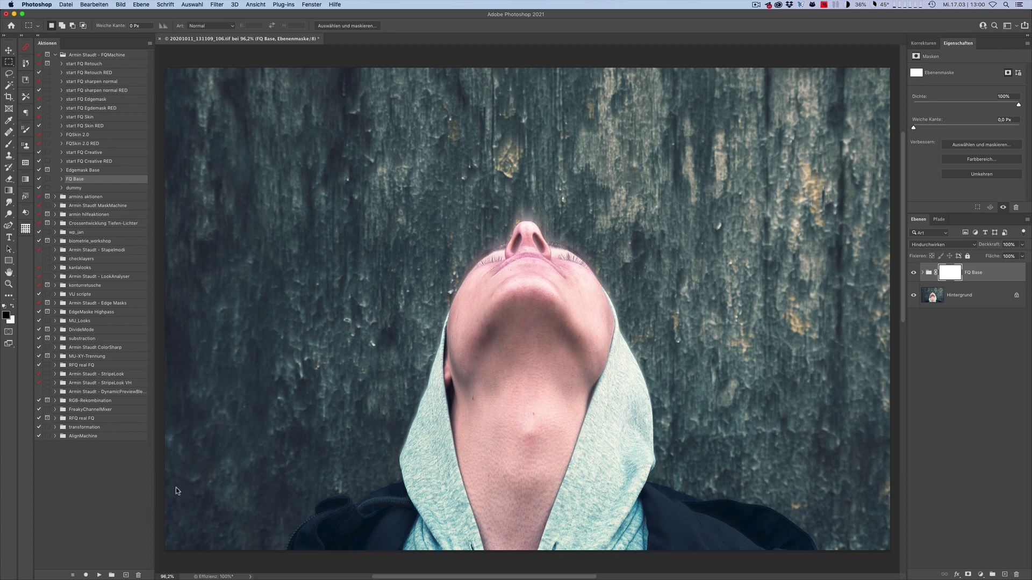
pyautogui.click(922, 273)
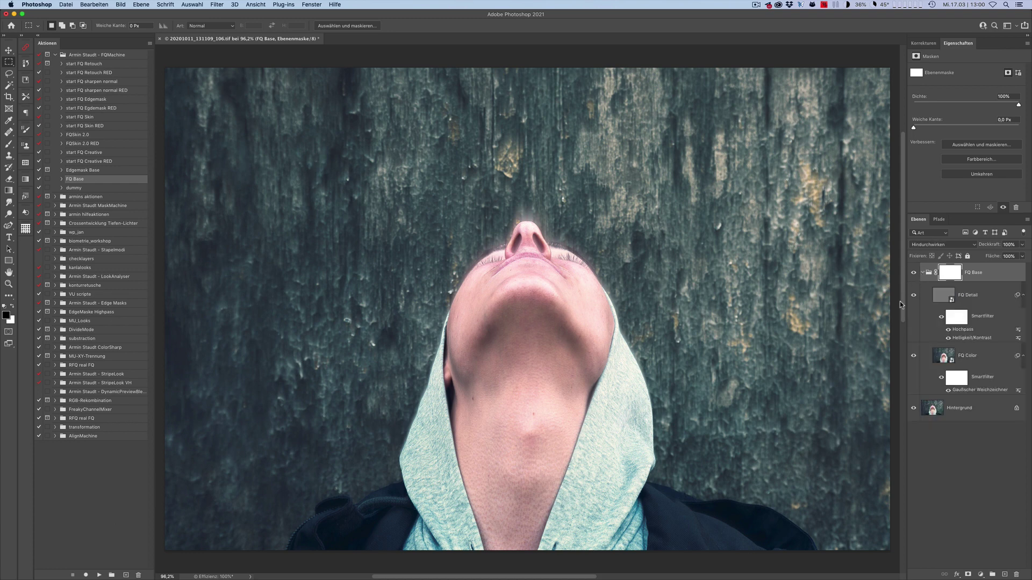
pyautogui.keyDown('shift'); pyautogui.click(990, 360); pyautogui.keyUp('shift')
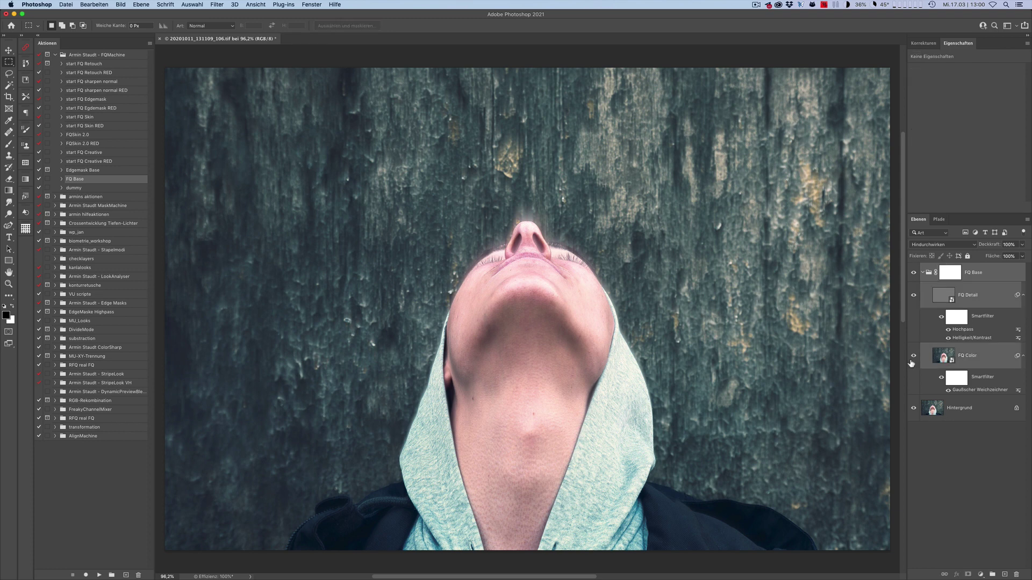
# Label FQ Base, FQ Detail and FQ Color green (Grün), then collapse the FQ Base group
pyautogui.rightClick(997, 274)
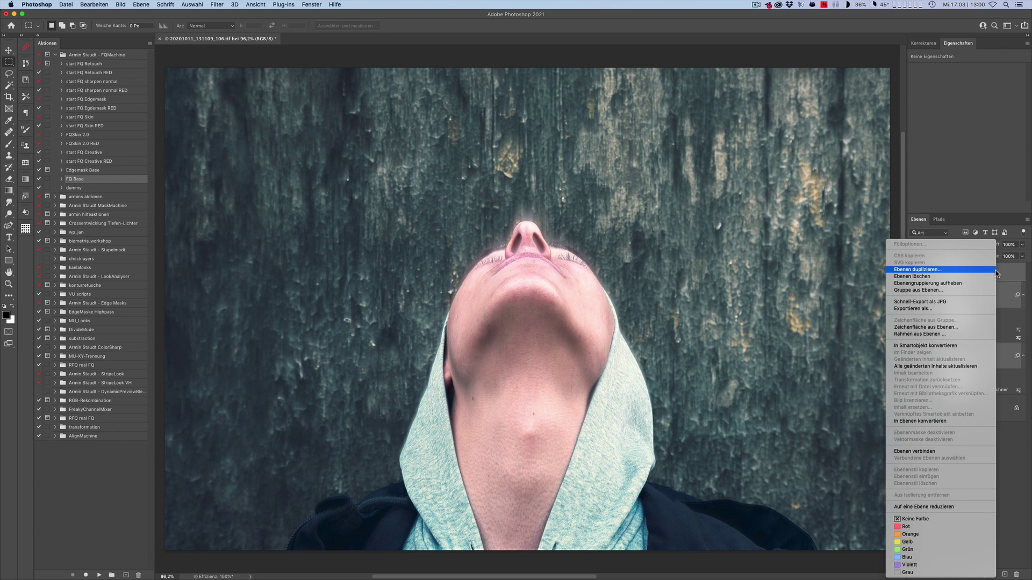
pyautogui.click(920, 551)
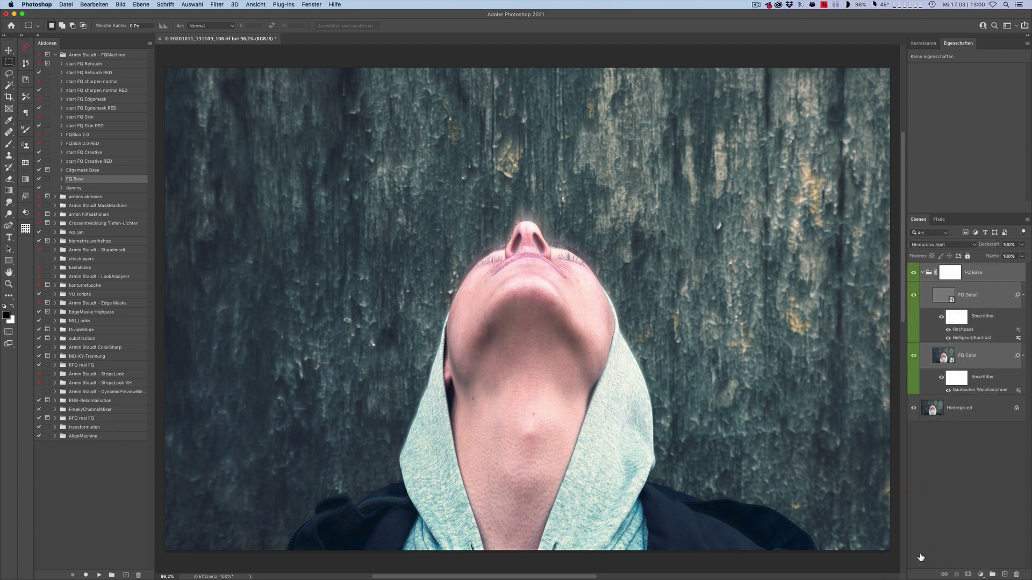
pyautogui.click(922, 275)
pyautogui.click(922, 274)
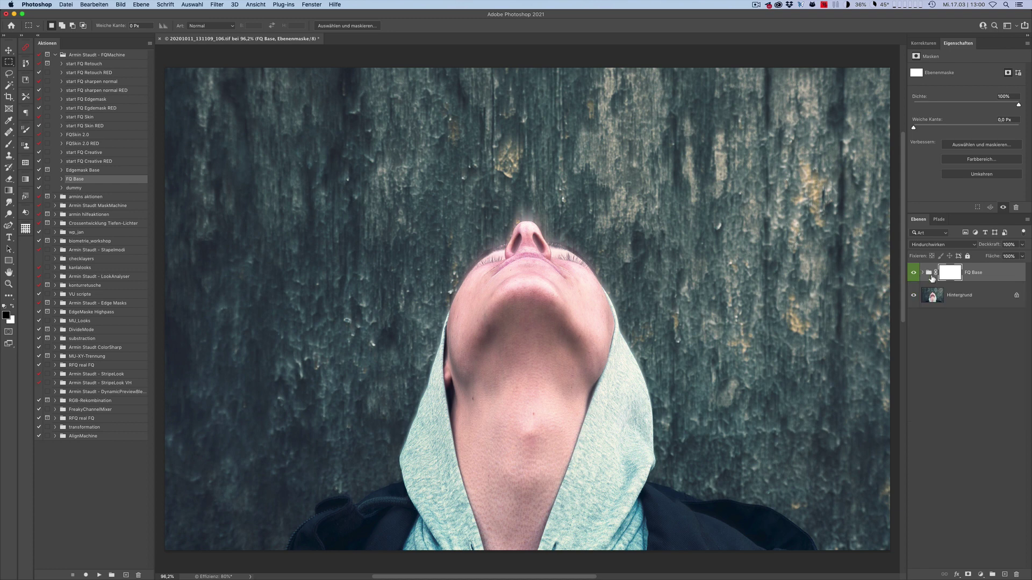
# Play FQ Base again and inspect the new FQ Color layer and nested FQ Base group
pyautogui.click(98, 575)
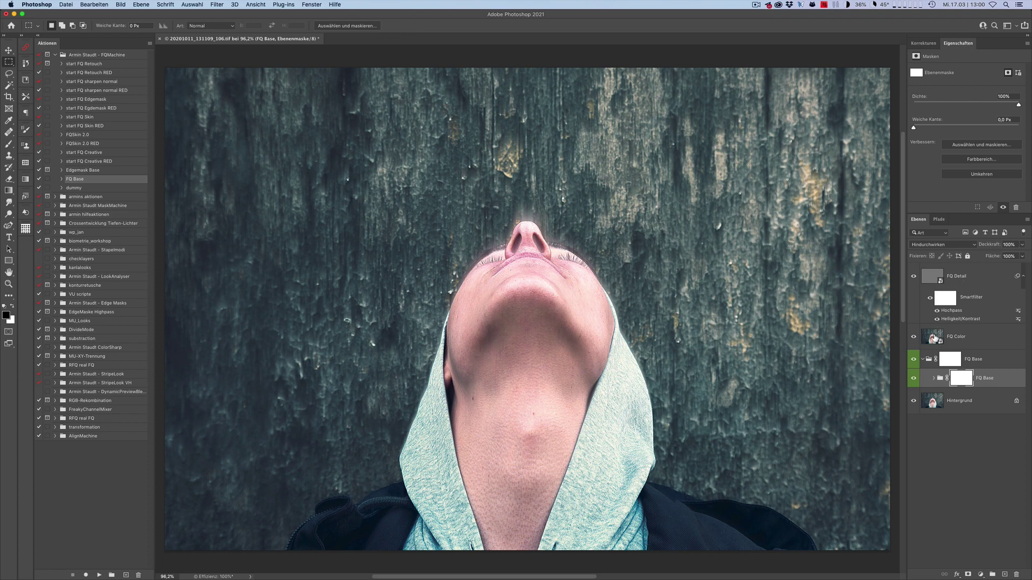
pyautogui.click(936, 338)
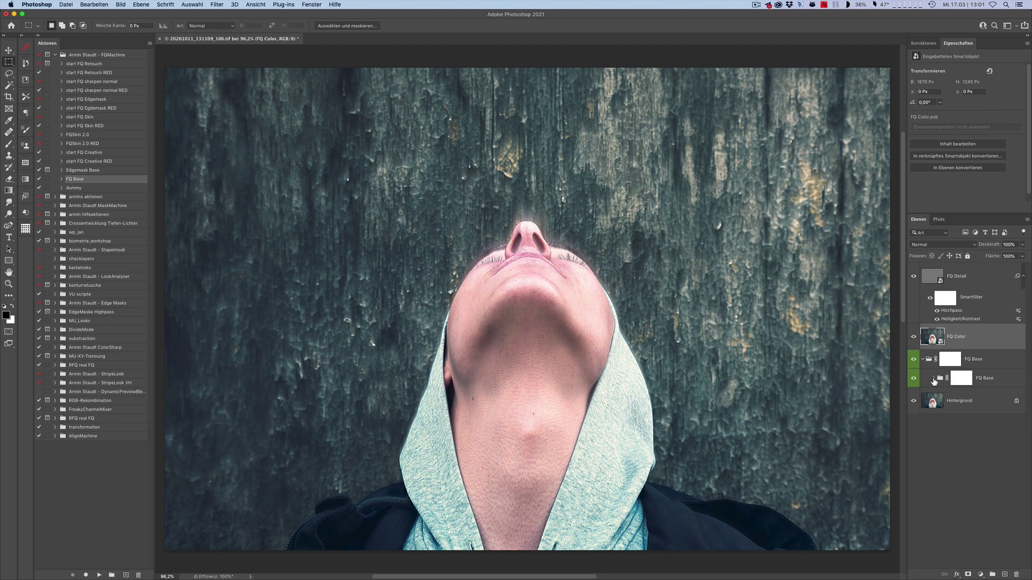
pyautogui.click(934, 378)
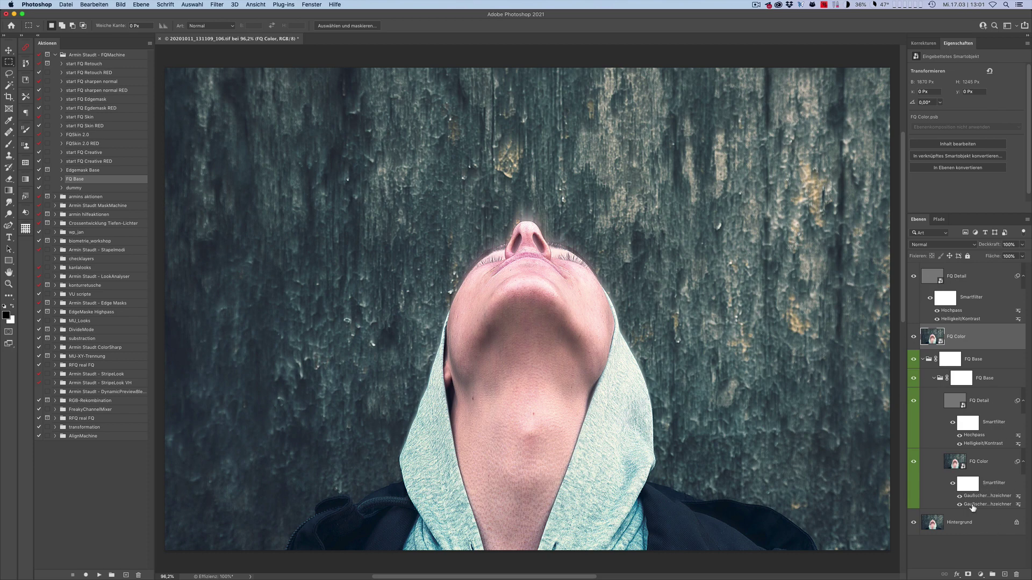
pyautogui.click(983, 463)
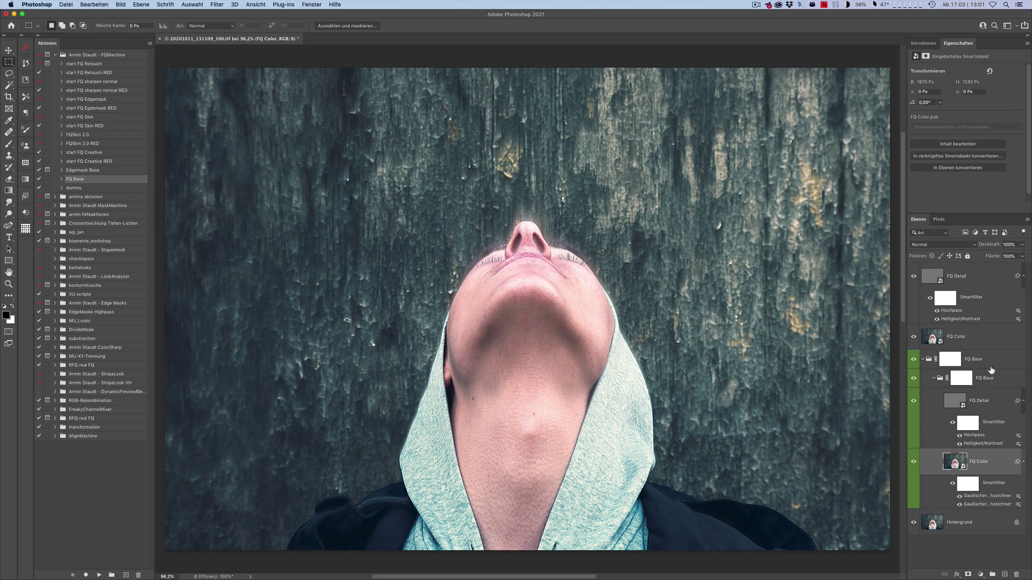
pyautogui.click(962, 362)
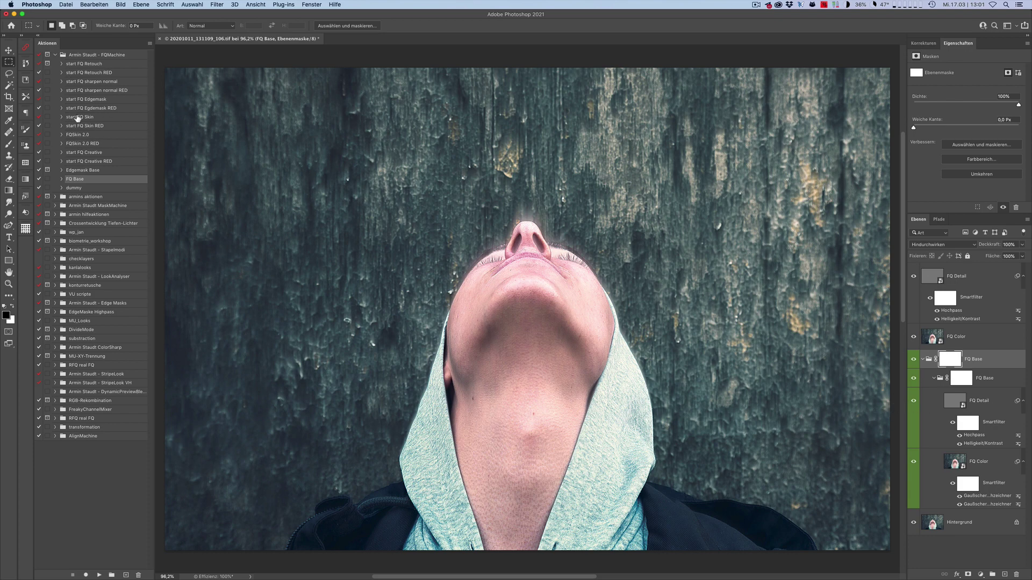
# Revert to the opening History snapshot and fold away the FQMachine action set
pyautogui.click(25, 63)
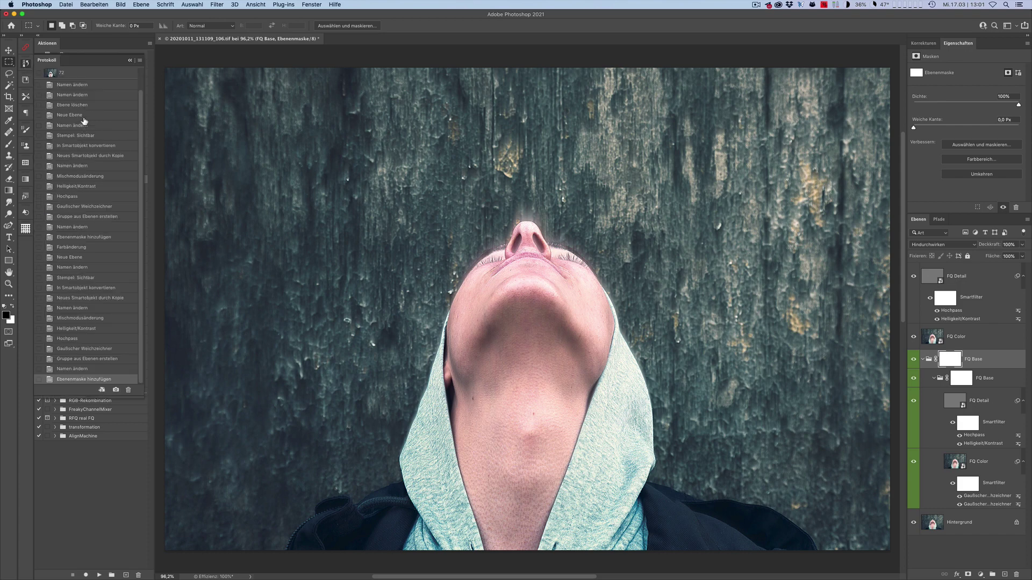
pyautogui.click(81, 74)
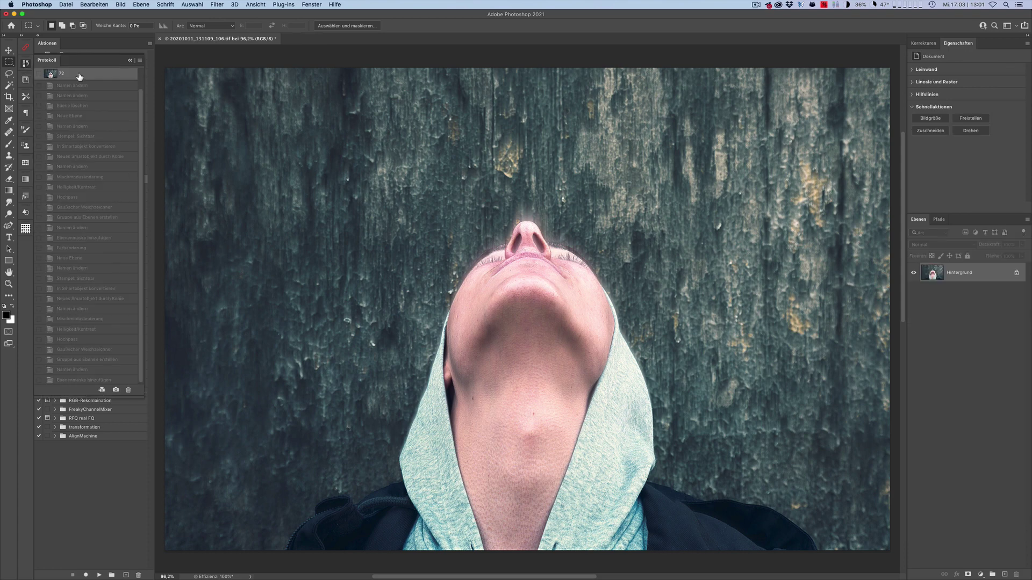
pyautogui.click(26, 64)
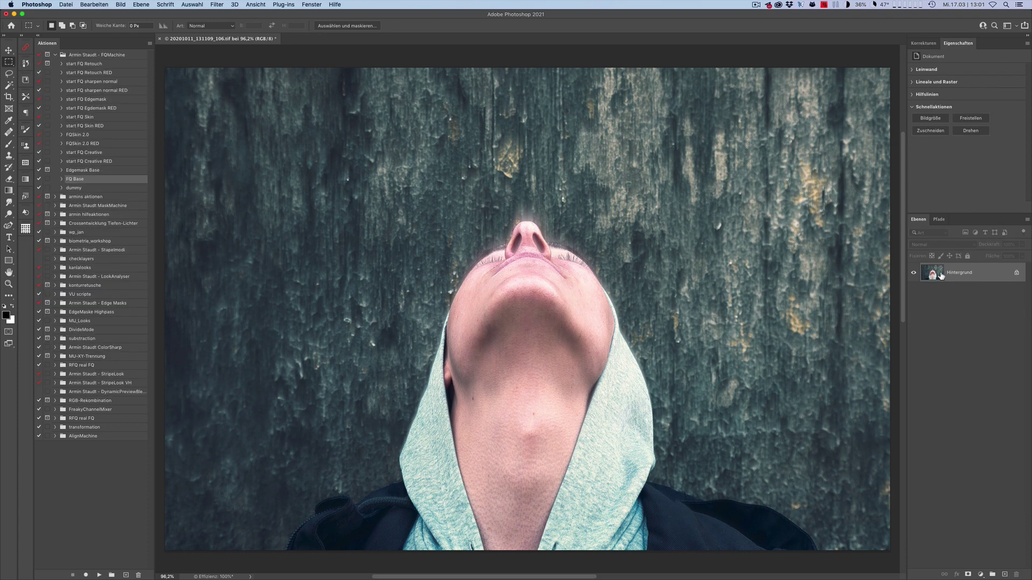
pyautogui.click(55, 56)
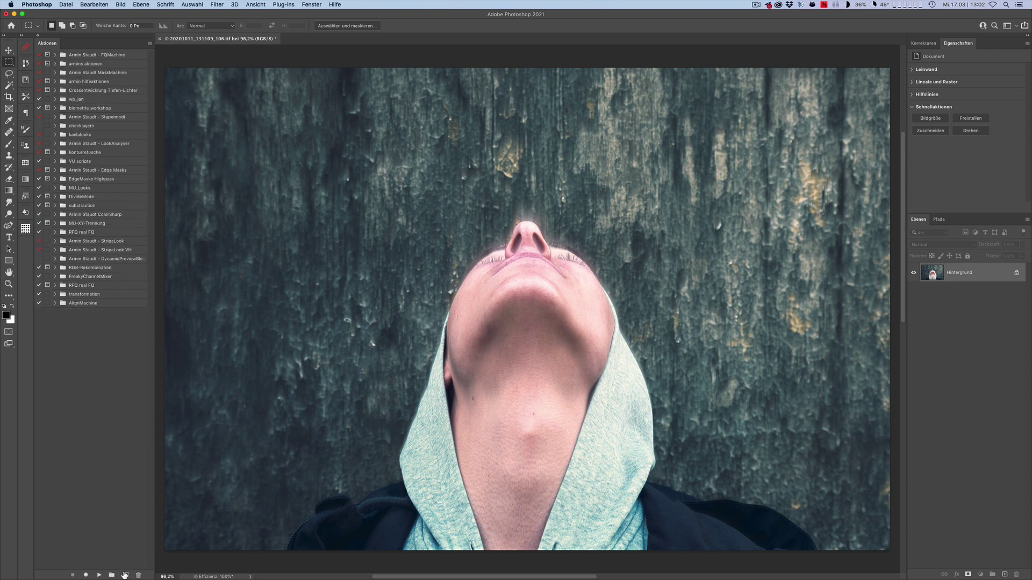
# Create a new action set named 'namen'
pyautogui.click(111, 575)
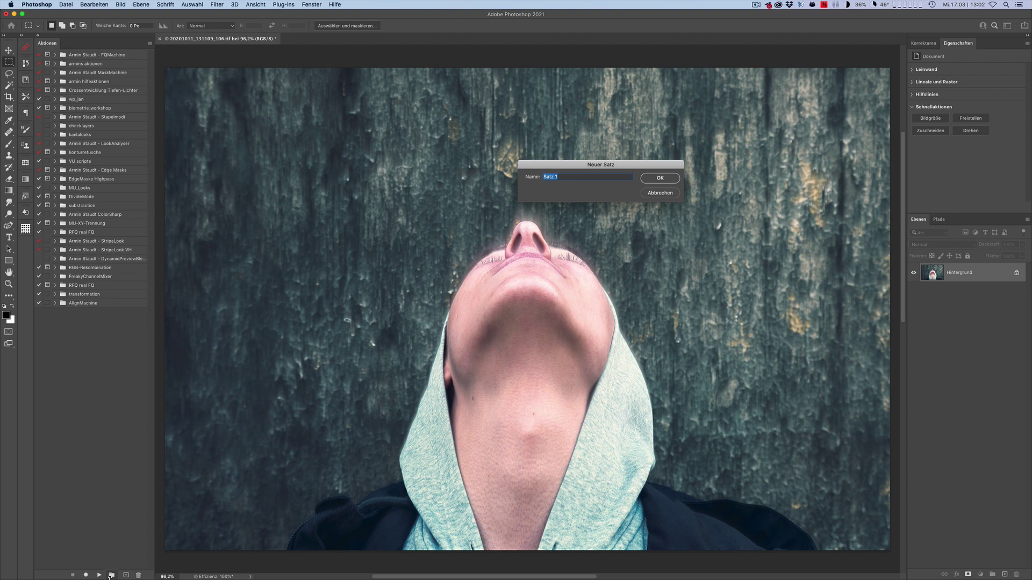
pyautogui.write('namen')
pyautogui.press('Return')
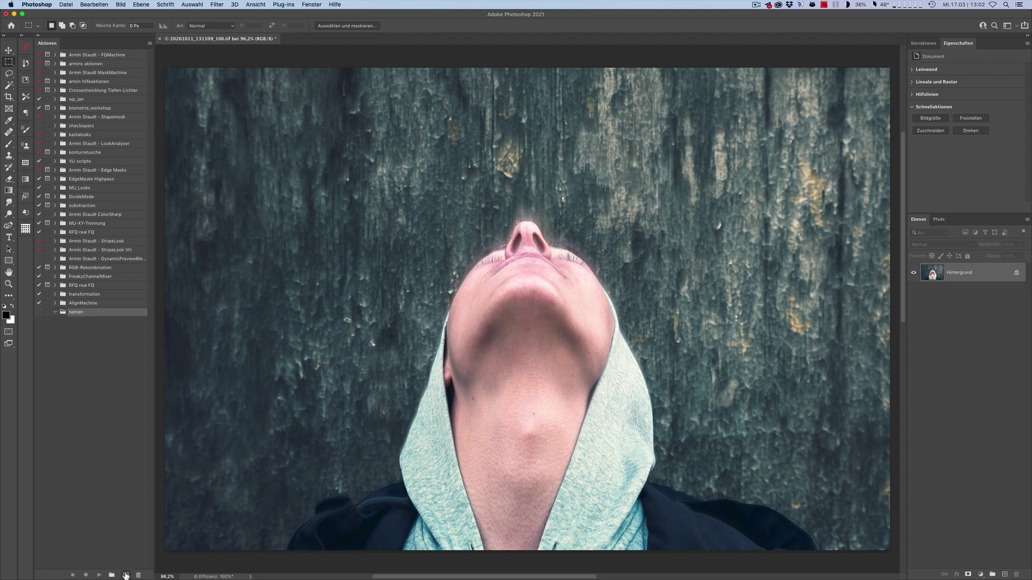
# Add an action named 'namen' to the set and start recording it
pyautogui.click(126, 576)
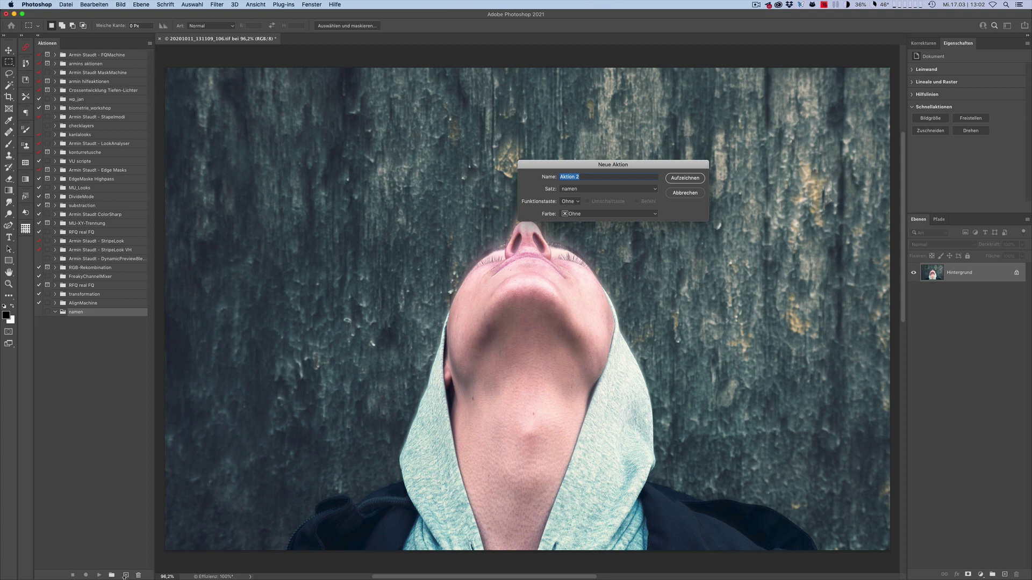
pyautogui.write('namen')
pyautogui.press('Return')
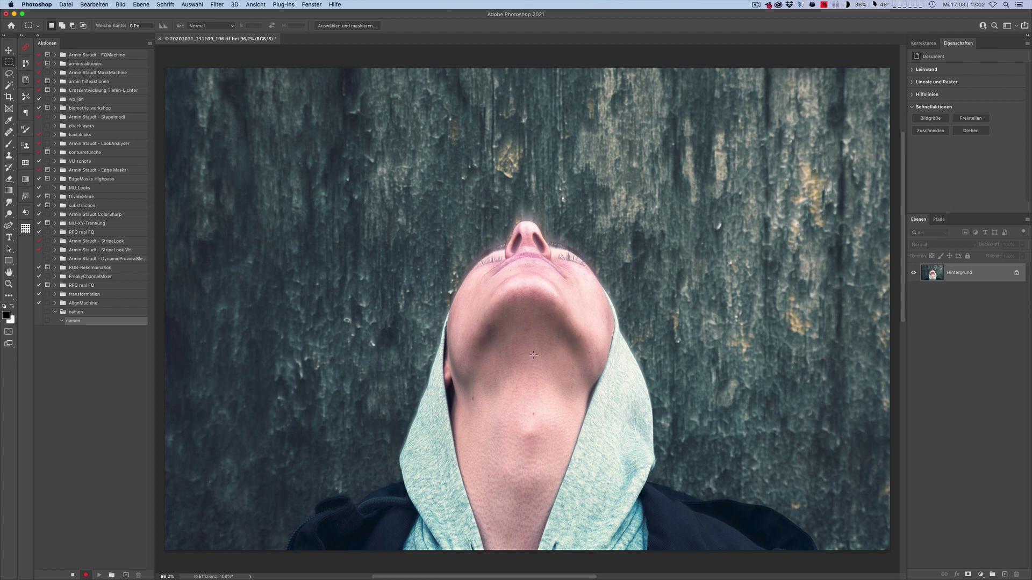
# Add two Brightness/Contrast adjustment layers named 1 and 2
pyautogui.click(920, 43)
pyautogui.click(942, 68)
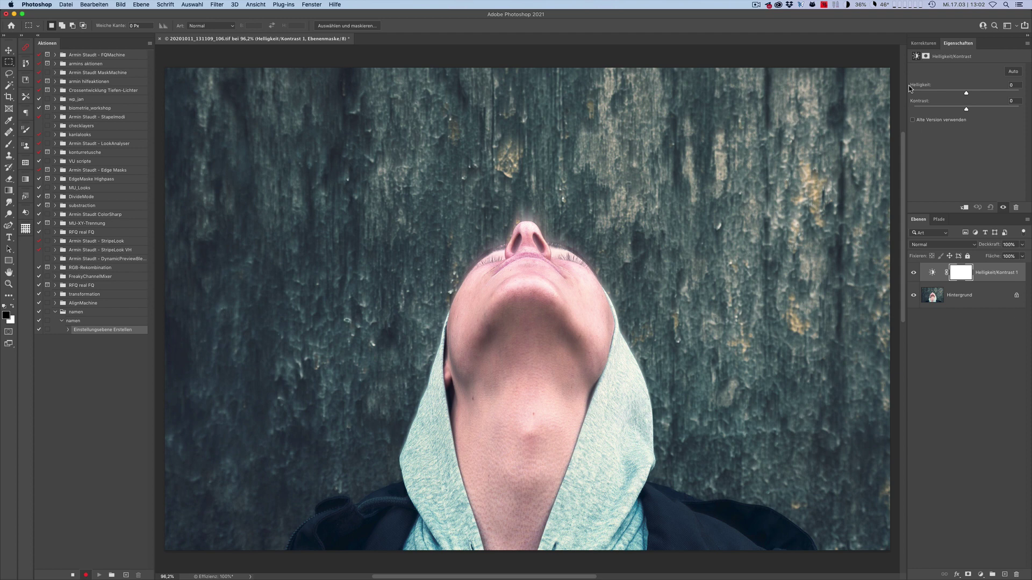
pyautogui.write('1')
pyautogui.press('Return')
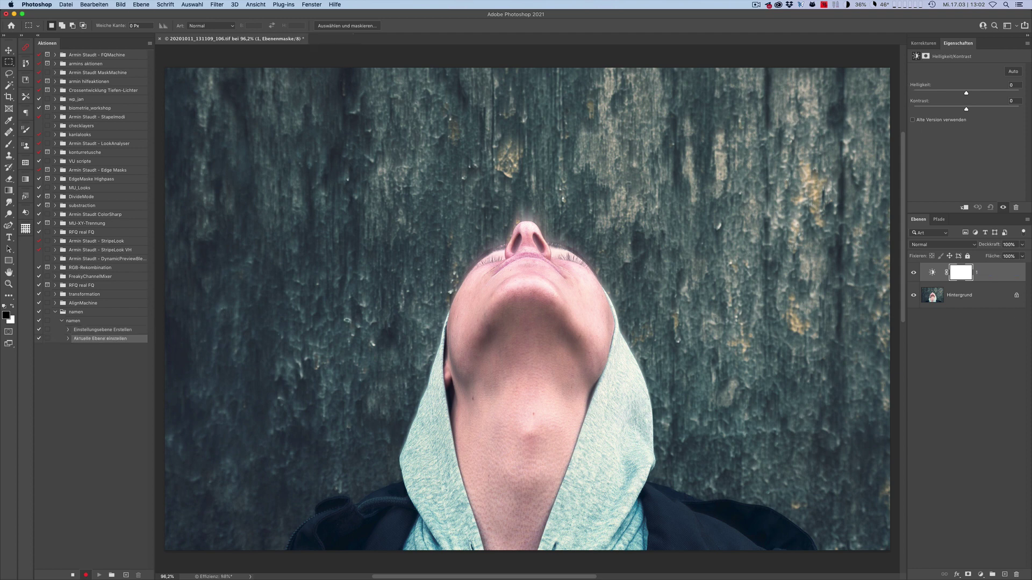
pyautogui.click(923, 43)
pyautogui.click(942, 68)
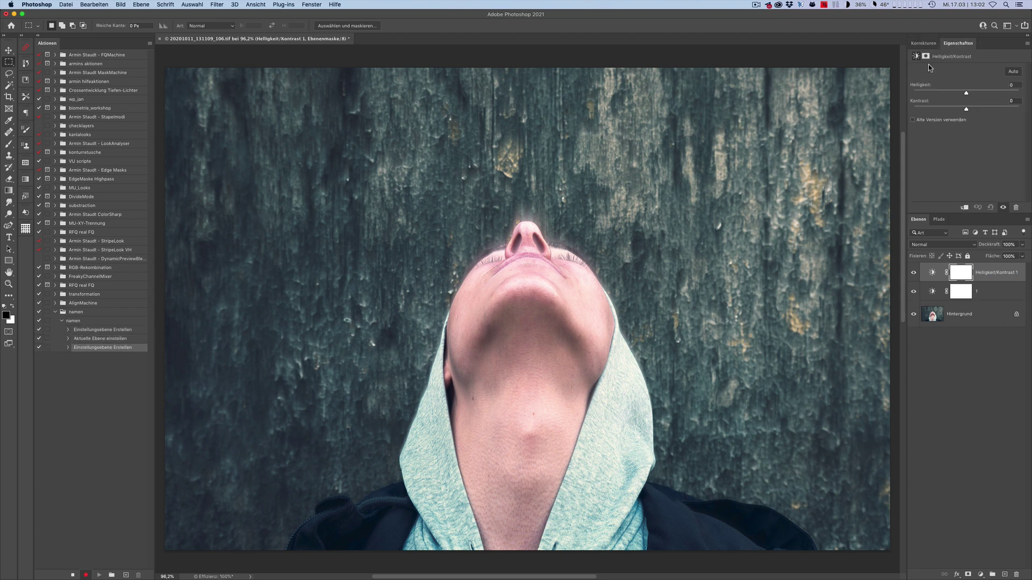
pyautogui.write('2')
pyautogui.press('Return')
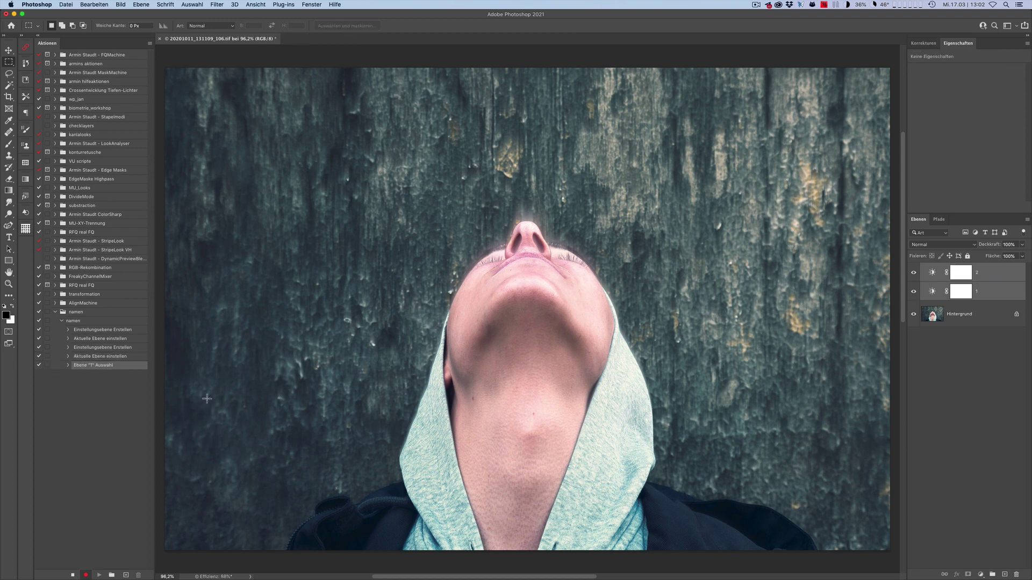
# Group layers 1 and 2 into a group named 'namen' and stop recording
pyautogui.hotkey('ctrl', 'g')
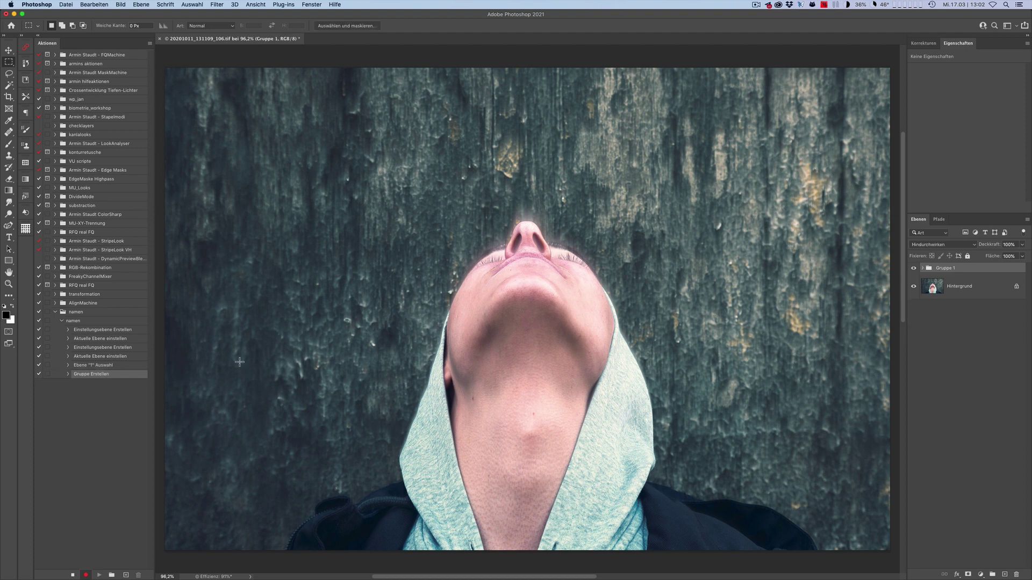
pyautogui.write('namen')
pyautogui.press('Return')
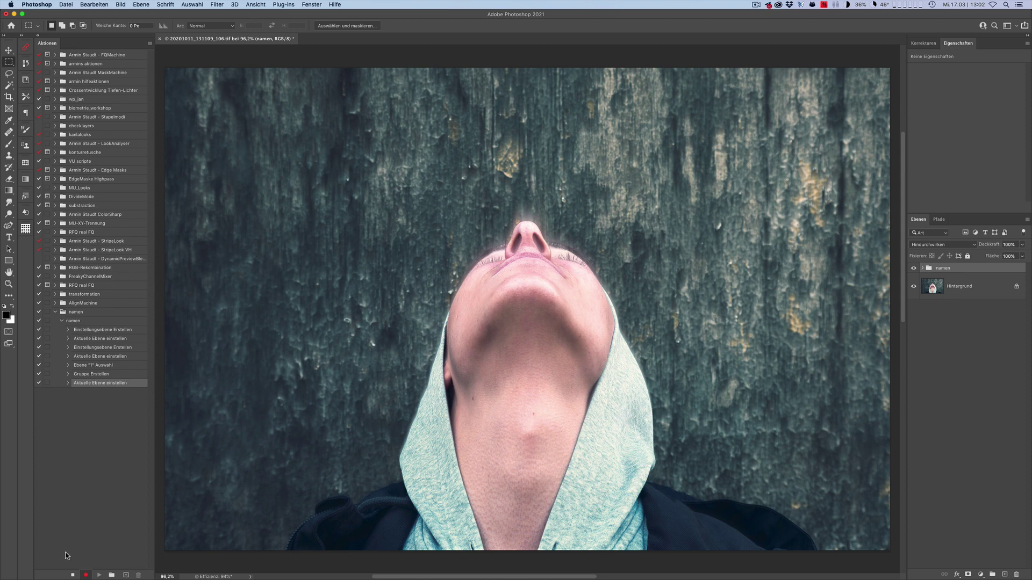
pyautogui.click(73, 575)
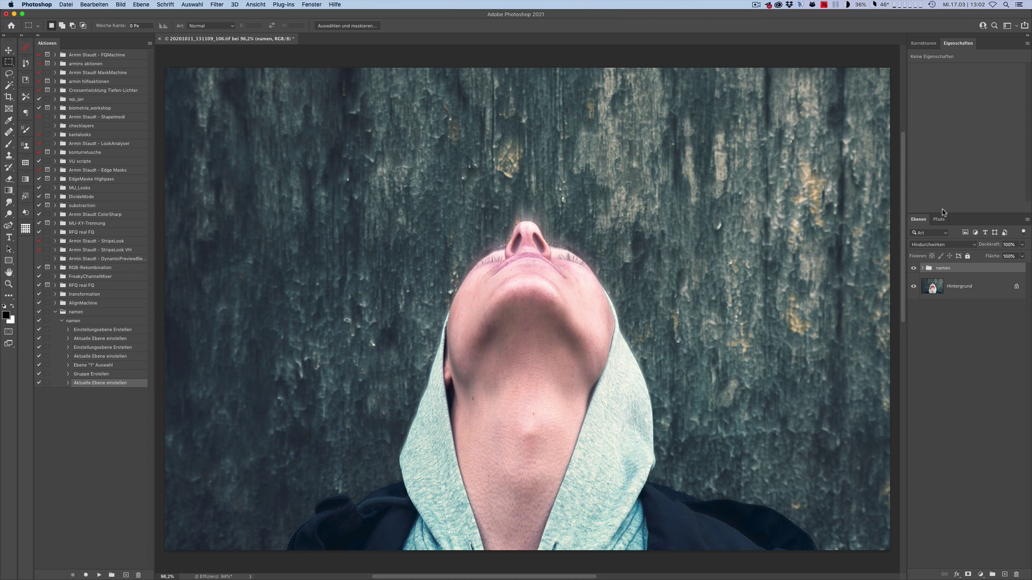
# Give layers 1 and 2 a green colour label and select the namen group
pyautogui.click(923, 272)
pyautogui.keyDown('shift'); pyautogui.click(1007, 303); pyautogui.keyUp('shift')
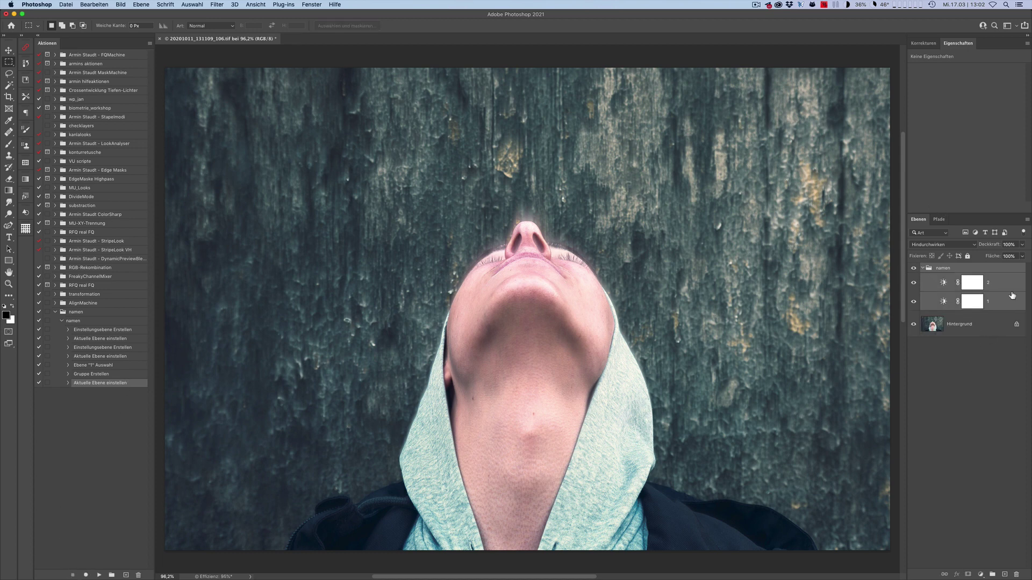
pyautogui.rightClick(963, 272)
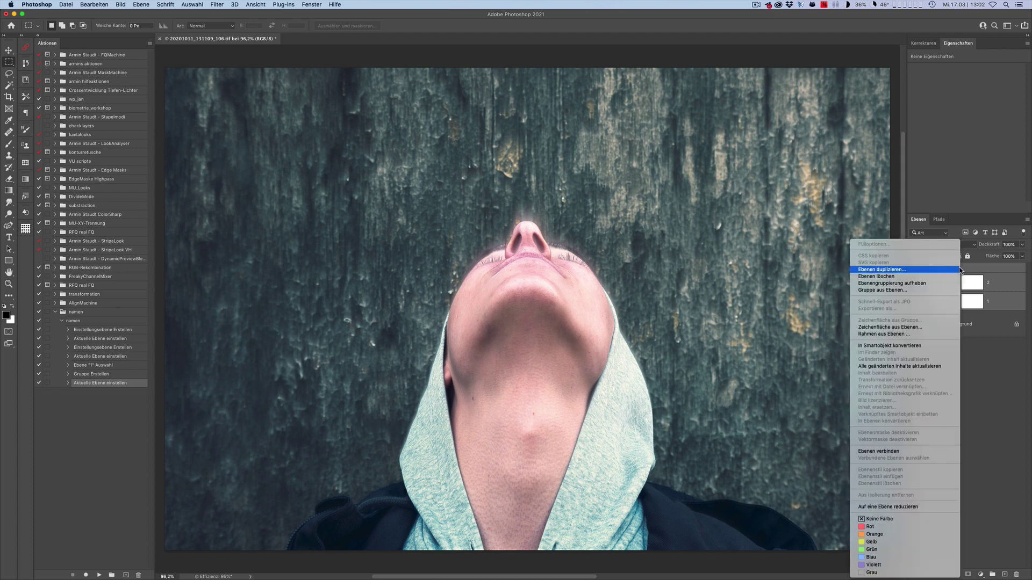
pyautogui.click(883, 550)
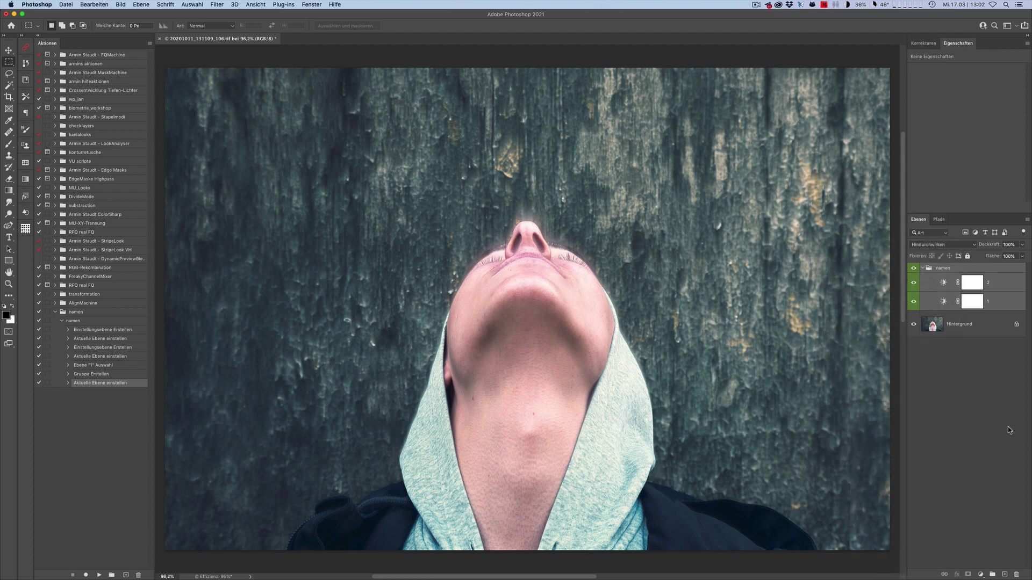
pyautogui.click(925, 270)
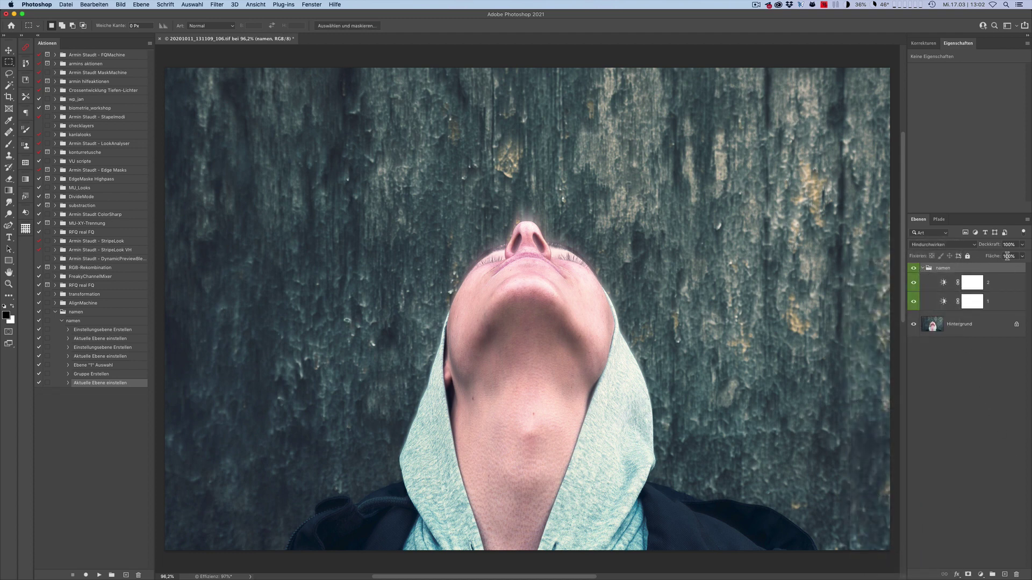
# Play back the namen action and expand the resulting namen group
pyautogui.click(922, 268)
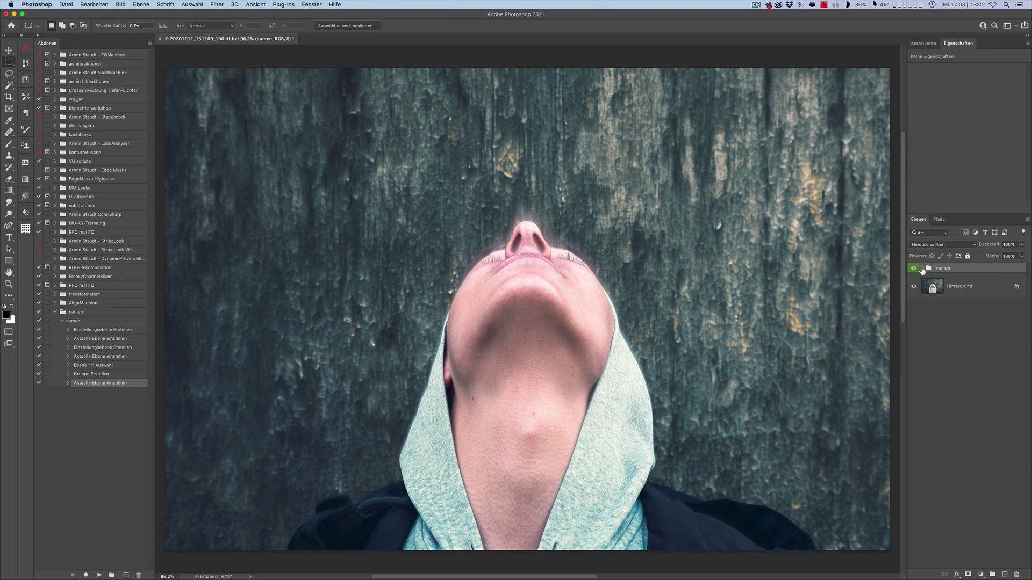
pyautogui.click(80, 321)
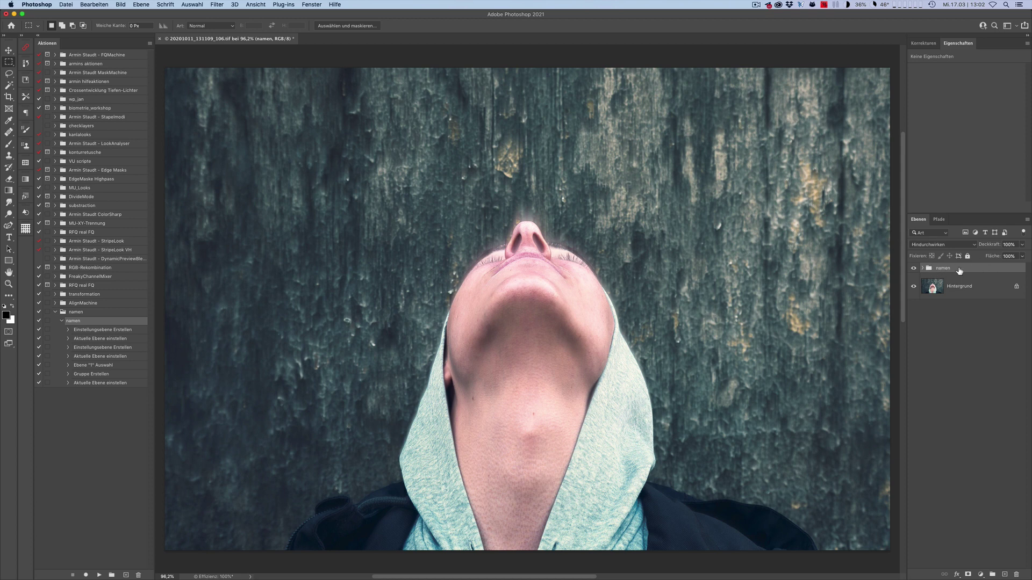
pyautogui.click(922, 267)
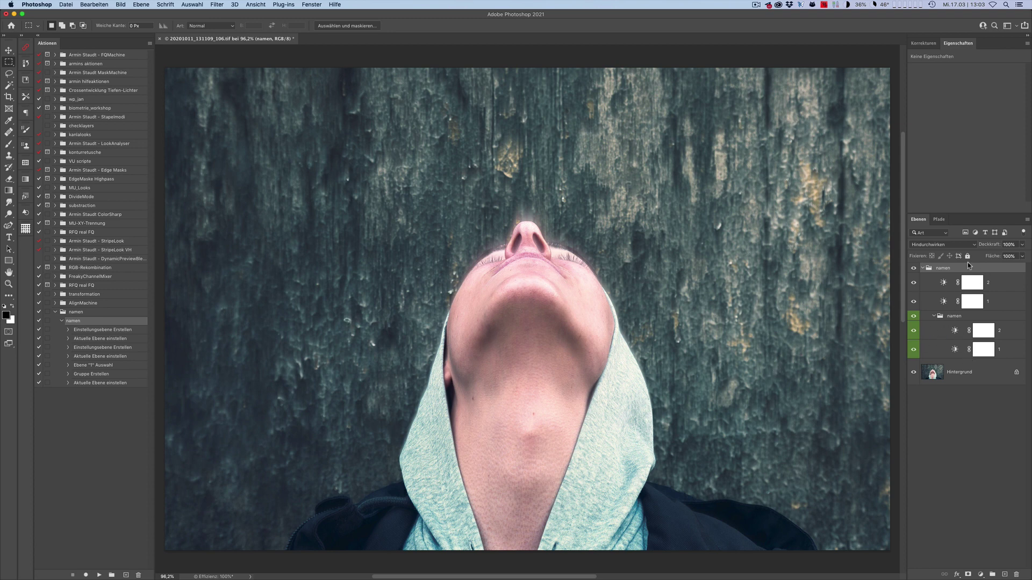
# Duplicate the top namen group, then delete all groups, leaving only the background
pyautogui.moveTo(967, 262); pyautogui.dragTo(1006, 573)
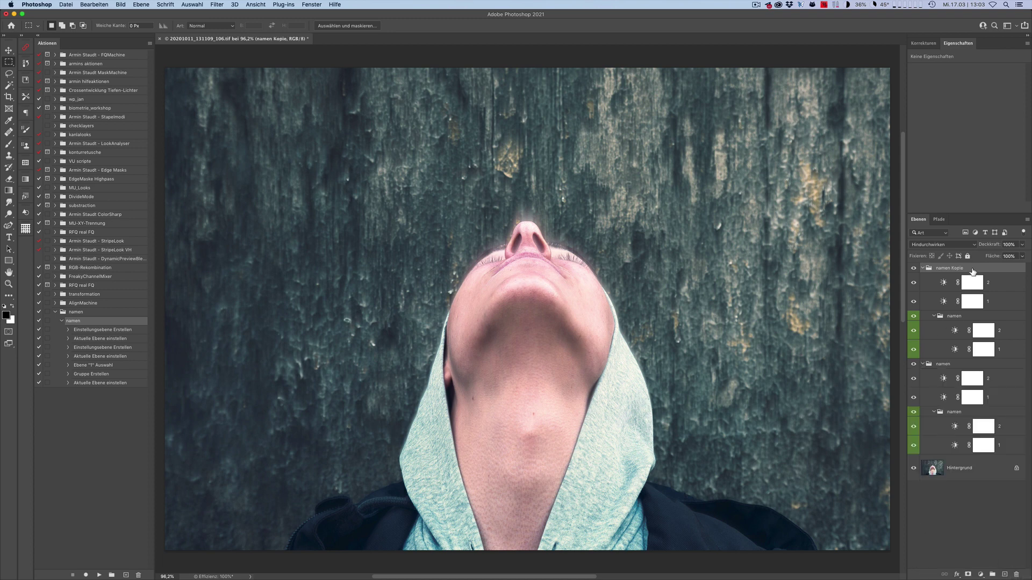
pyautogui.keyDown('shift'); pyautogui.click(970, 342); pyautogui.keyUp('shift')
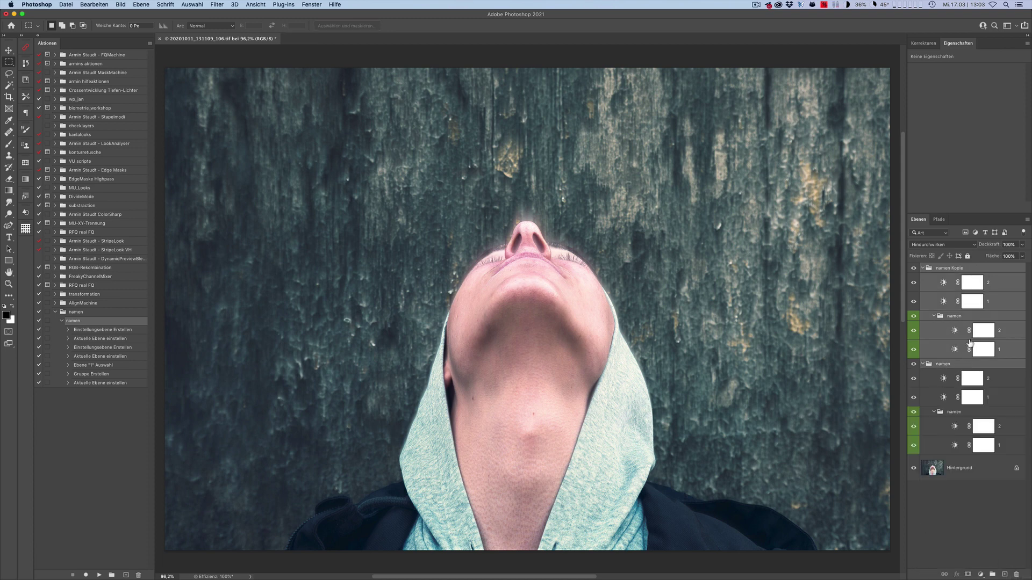
pyautogui.moveTo(984, 271); pyautogui.dragTo(1014, 574)
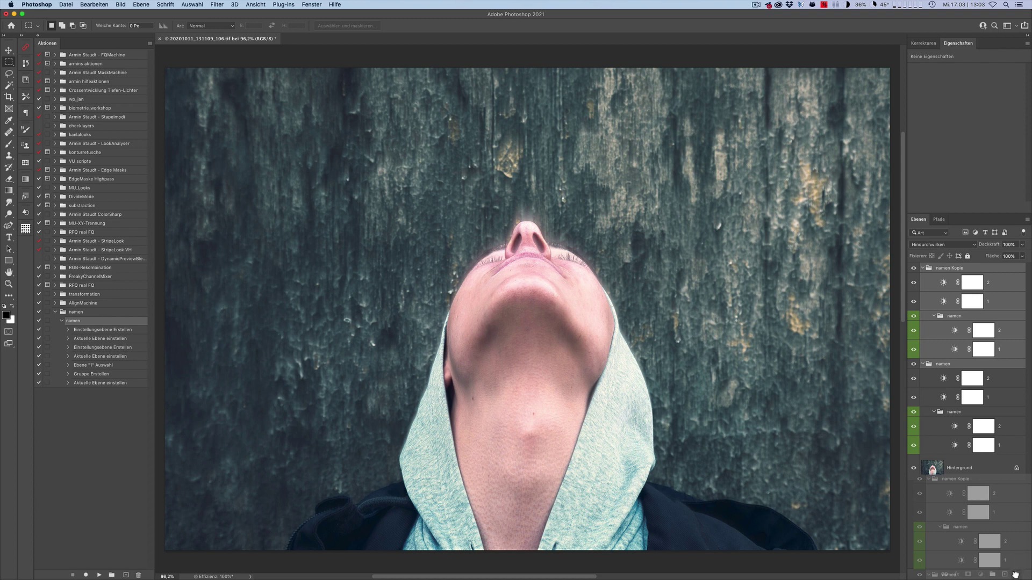
# Delete all seven recorded steps from the namen action and restart recording
pyautogui.click(85, 332)
pyautogui.keyDown('shift'); pyautogui.click(102, 383); pyautogui.keyUp('shift')
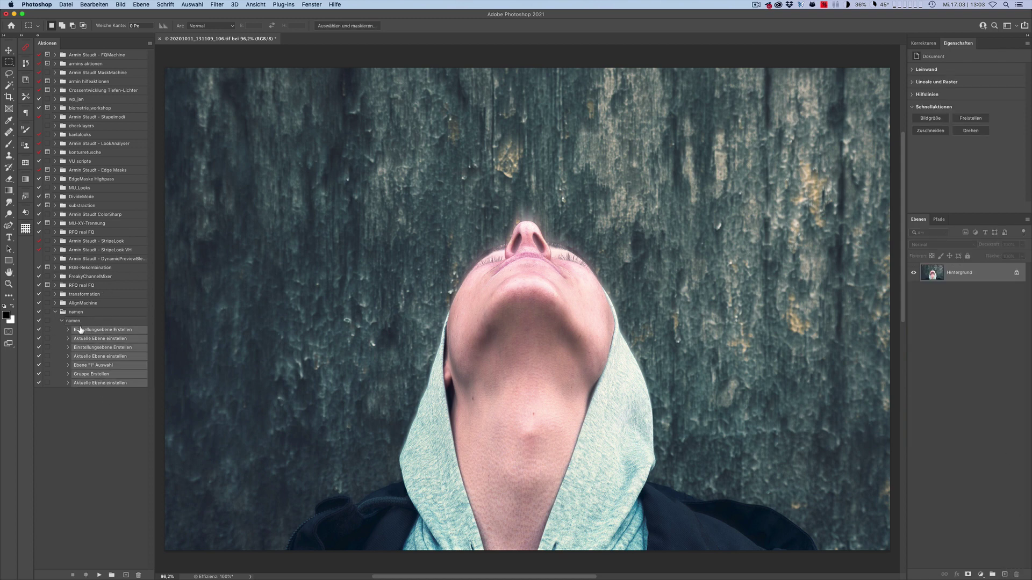
pyautogui.moveTo(82, 331); pyautogui.dragTo(138, 575)
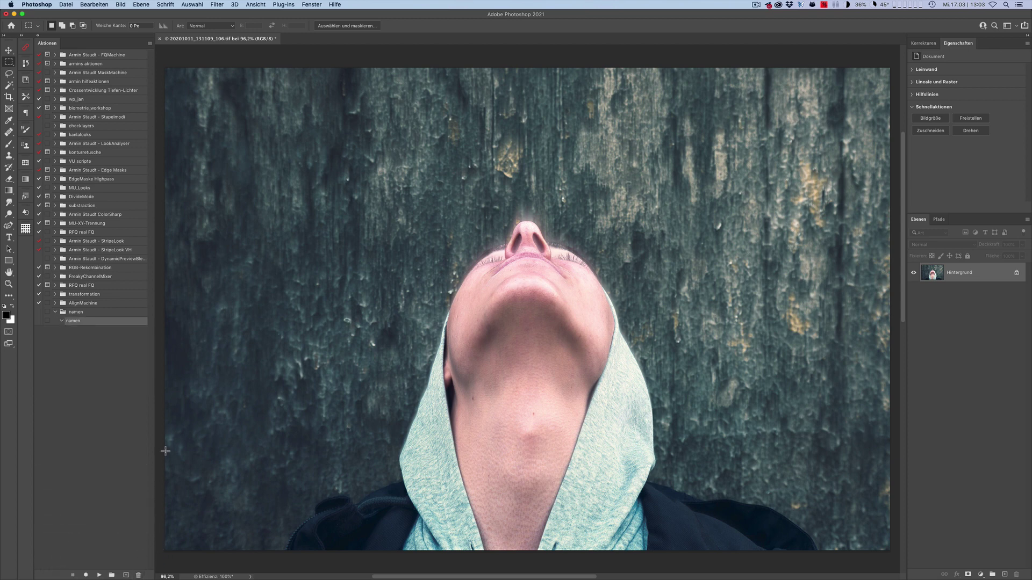
pyautogui.click(85, 575)
pyautogui.click(924, 43)
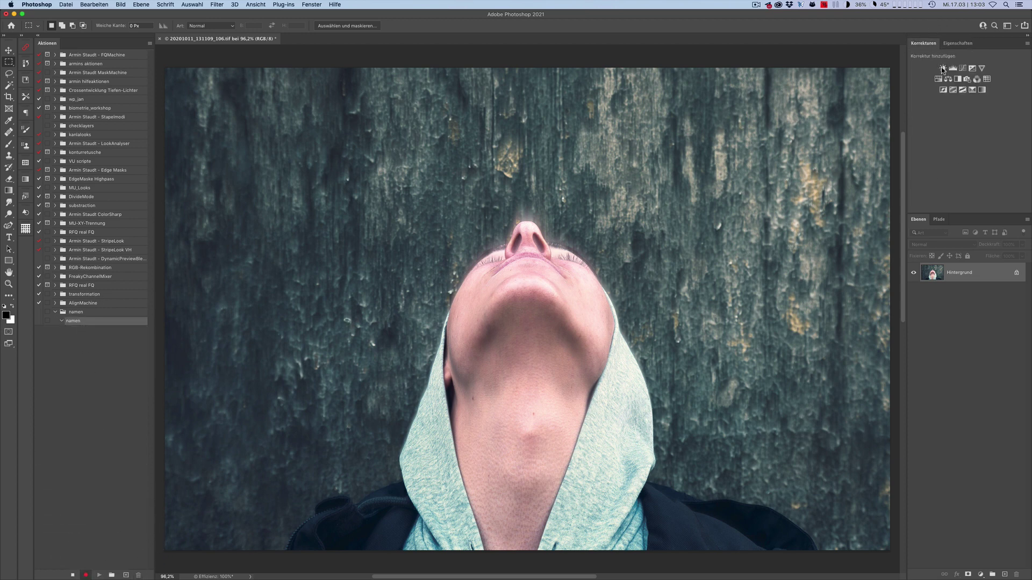
# Add two Brightness/Contrast adjustment layers named a1 and a2
pyautogui.click(942, 68)
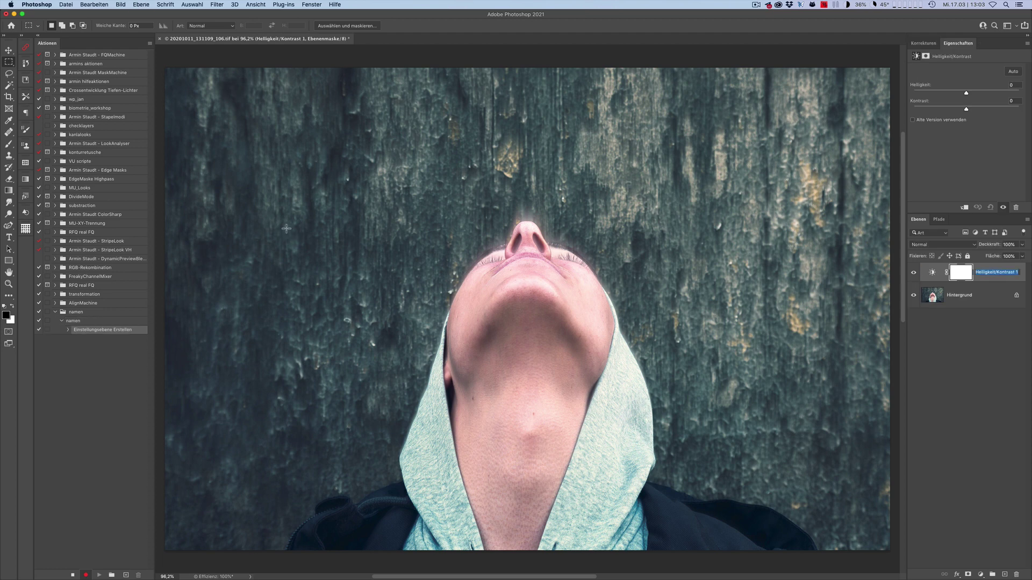
pyautogui.press('BackSpace')
pyautogui.write('a1')
pyautogui.press('Return')
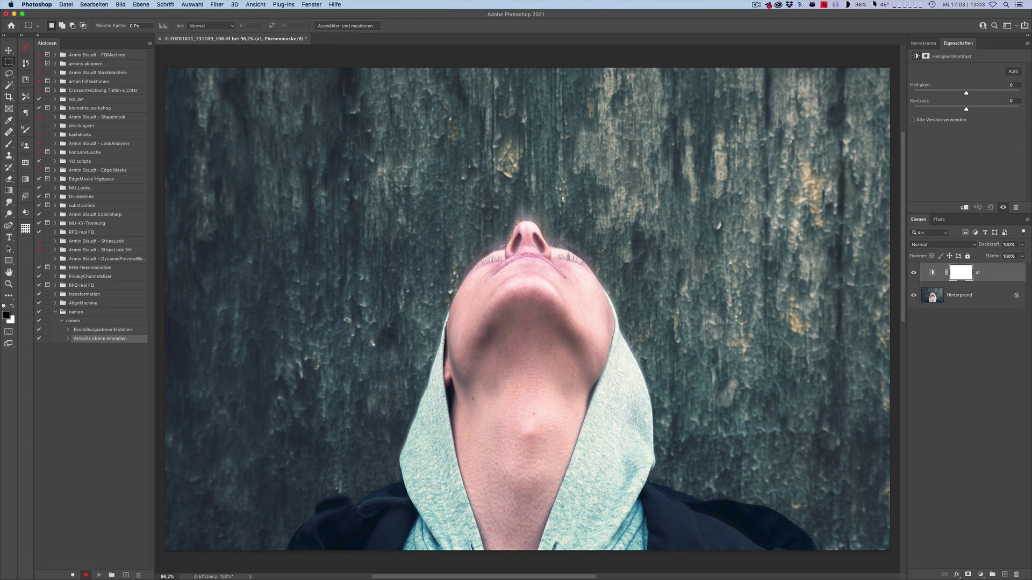
pyautogui.click(923, 43)
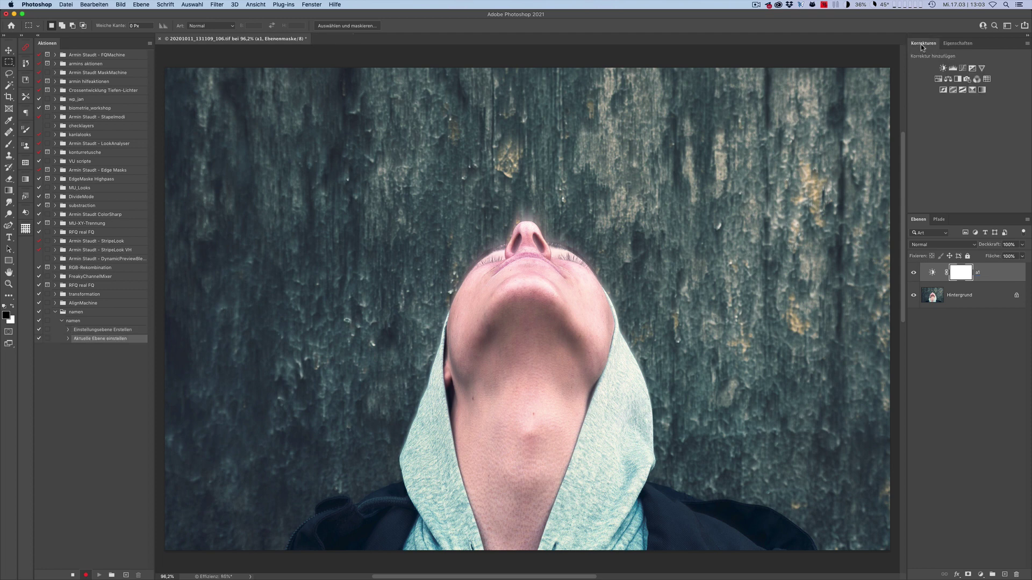
pyautogui.click(942, 68)
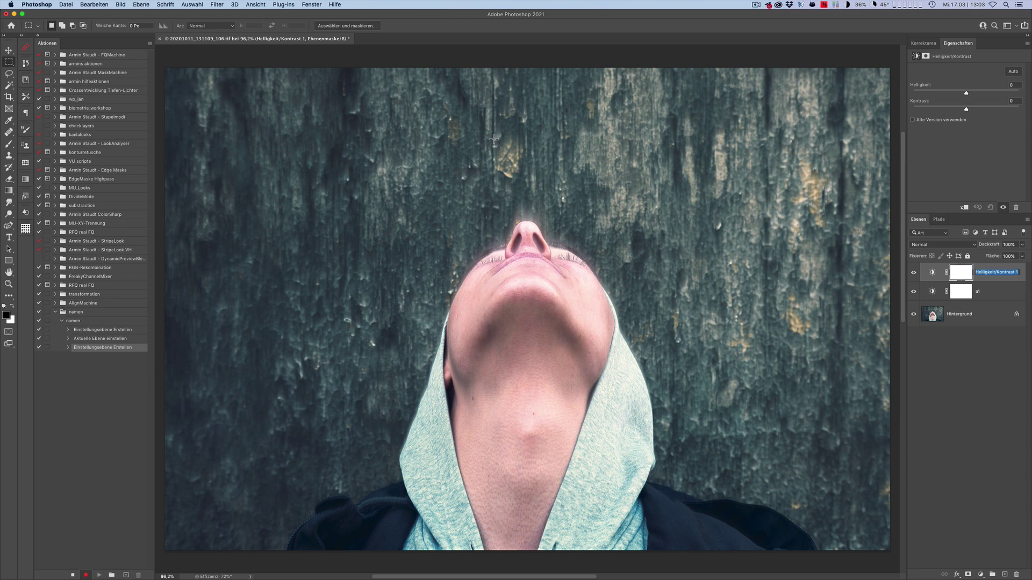
pyautogui.write('a2')
pyautogui.press('Return')
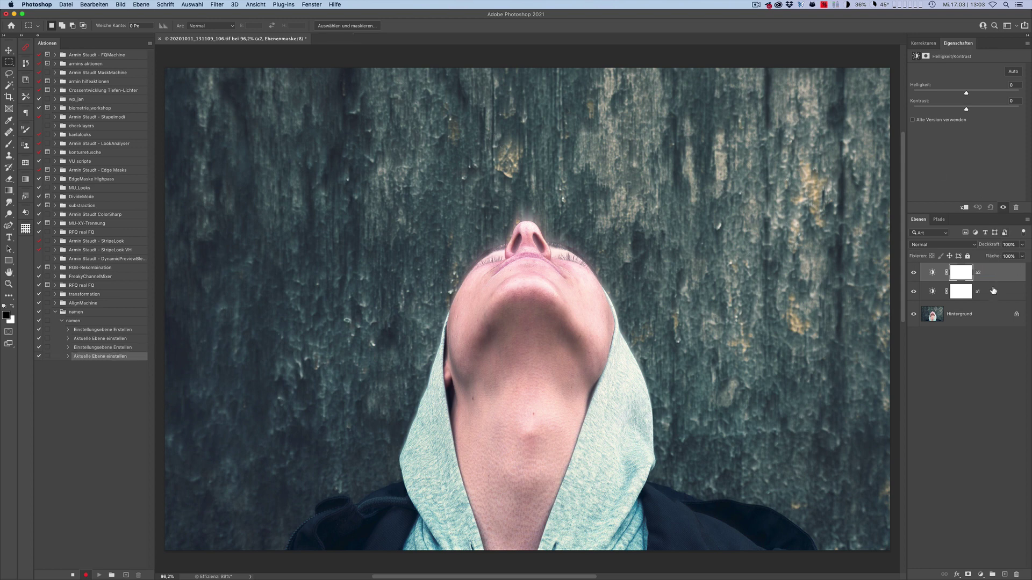
# Group layers a1 and a2 into a group named 'aname'
pyautogui.keyDown('shift'); pyautogui.click(993, 292); pyautogui.keyUp('shift')
pyautogui.hotkey('ctrl', 'g')
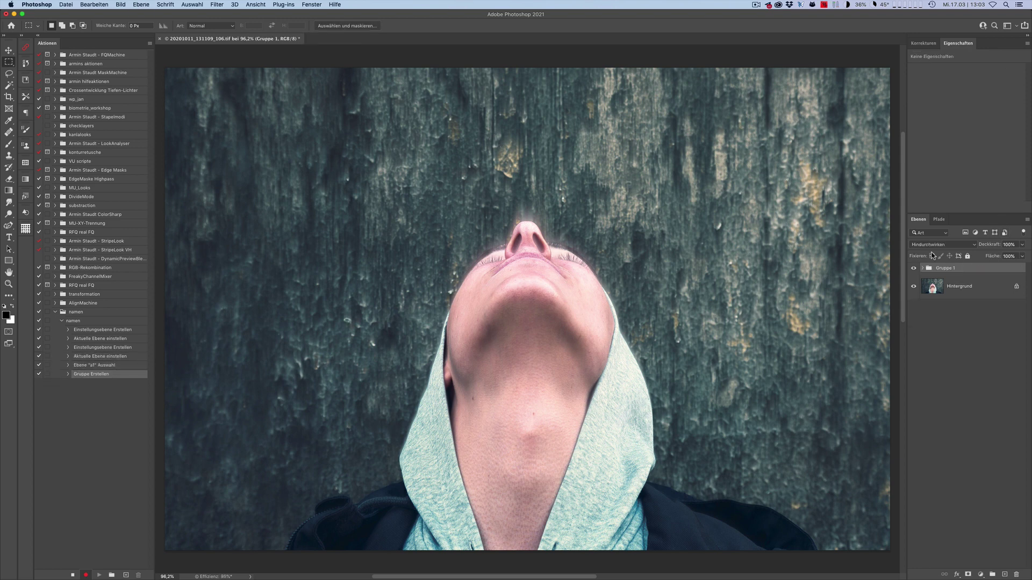
pyautogui.write('aname')
pyautogui.press('Return')
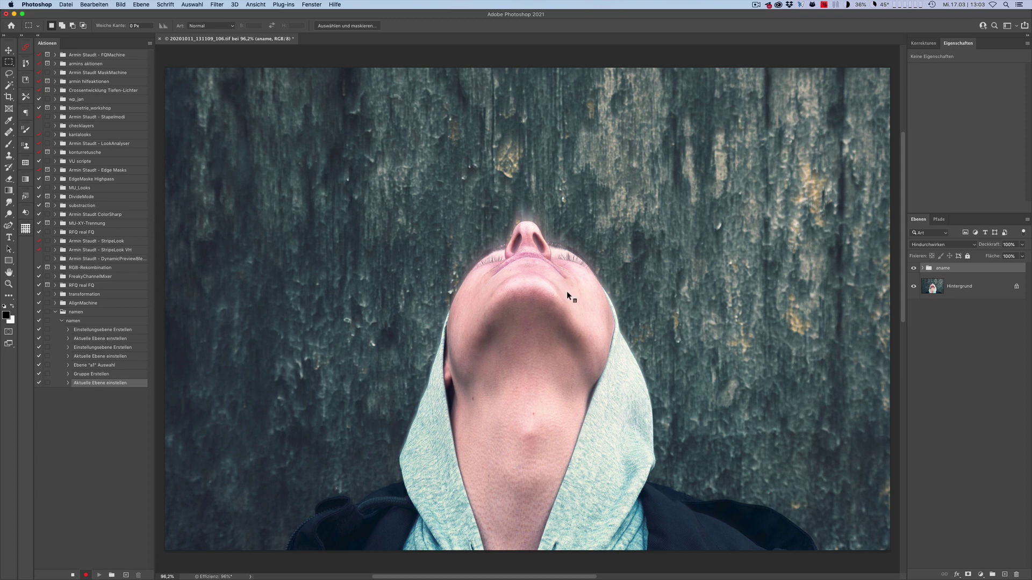
# Rename the group to 'name', layer a2 to '2' and layer a1 to '1'
pyautogui.press('Left')
pyautogui.press('Return')
pyautogui.click(922, 268)
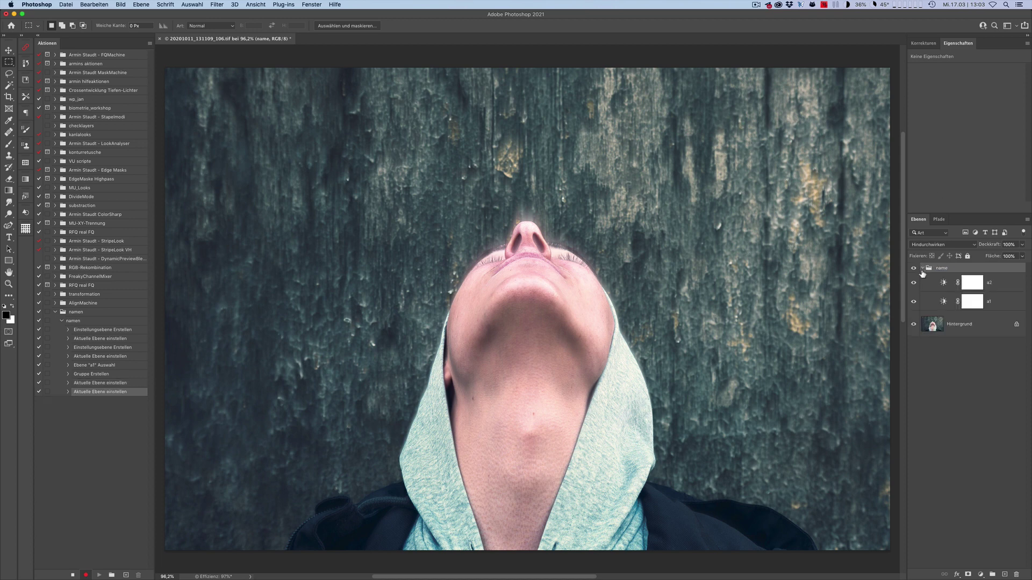
pyautogui.click(942, 287)
pyautogui.press('Return')
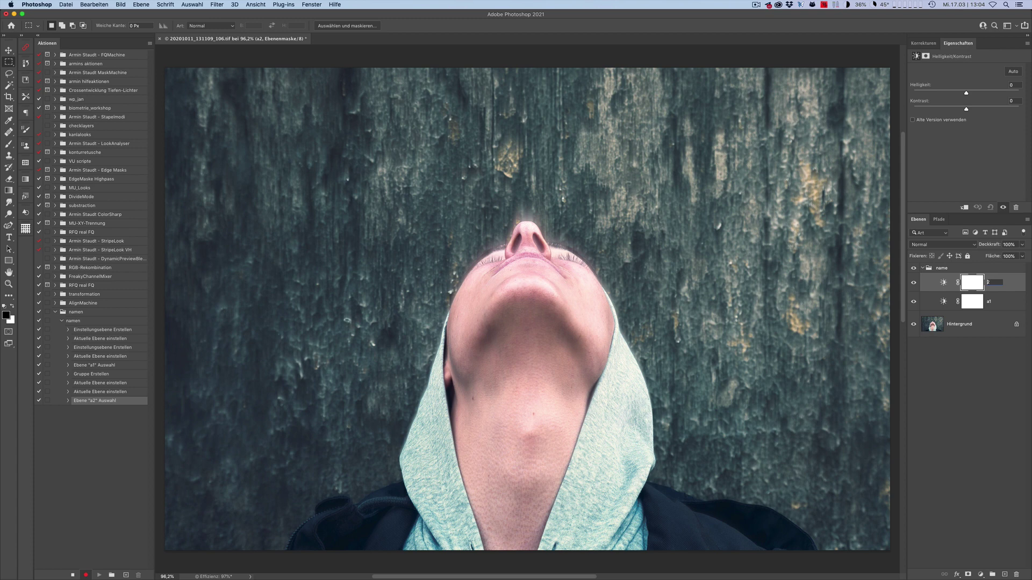
pyautogui.press('Return')
pyautogui.click(944, 303)
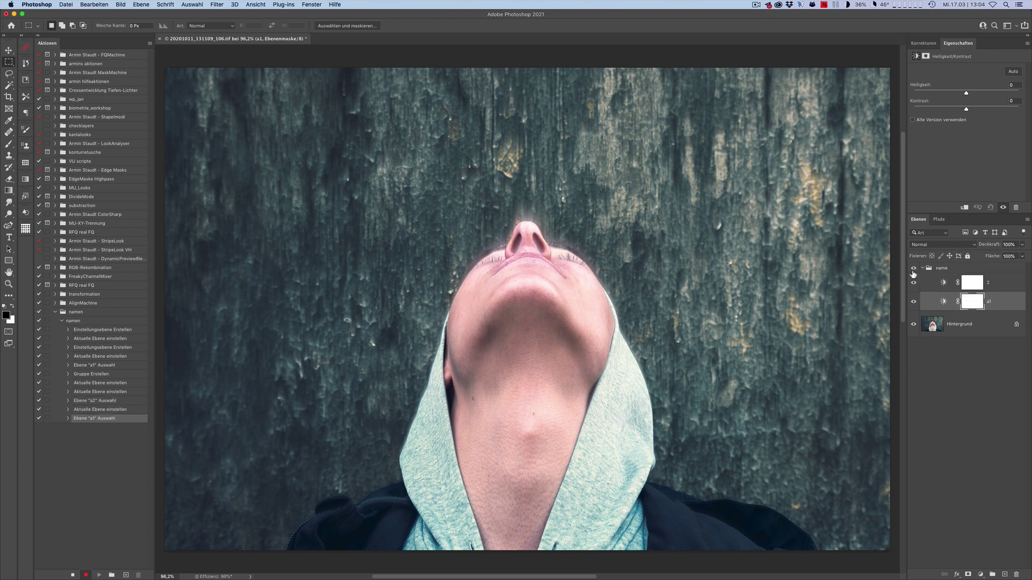
pyautogui.press('Return')
pyautogui.press('Return')
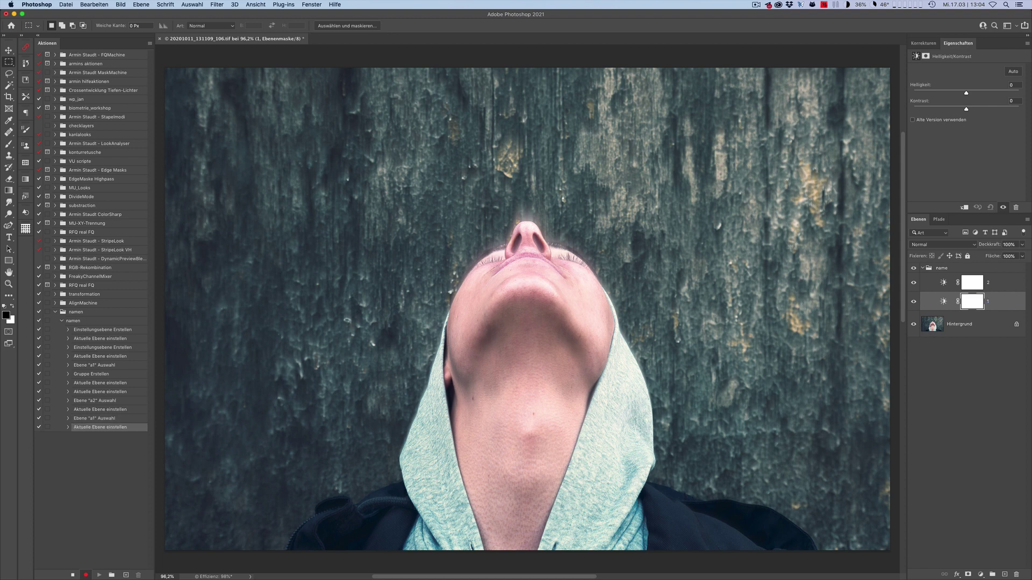
# Stop recording, delete the name group, and select the namen action
pyautogui.click(73, 574)
pyautogui.moveTo(970, 267)
pyautogui.mouseDown()
pyautogui.moveTo(917, 431)
pyautogui.moveTo(1016, 575)
pyautogui.mouseUp()
pyautogui.click(66, 321)
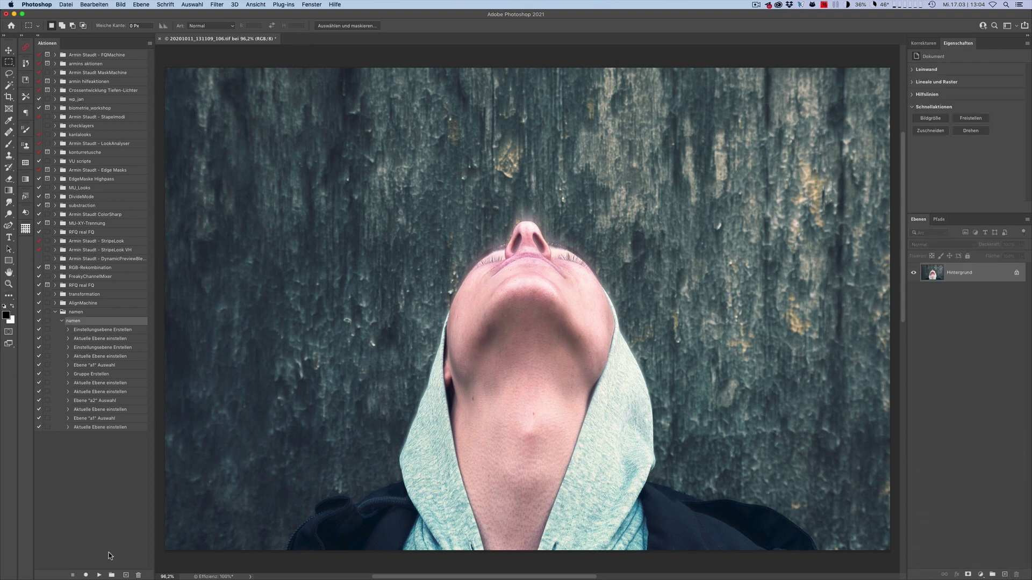
# Run the namen action three times, collapsing each new name group, then expand the top group
pyautogui.click(99, 575)
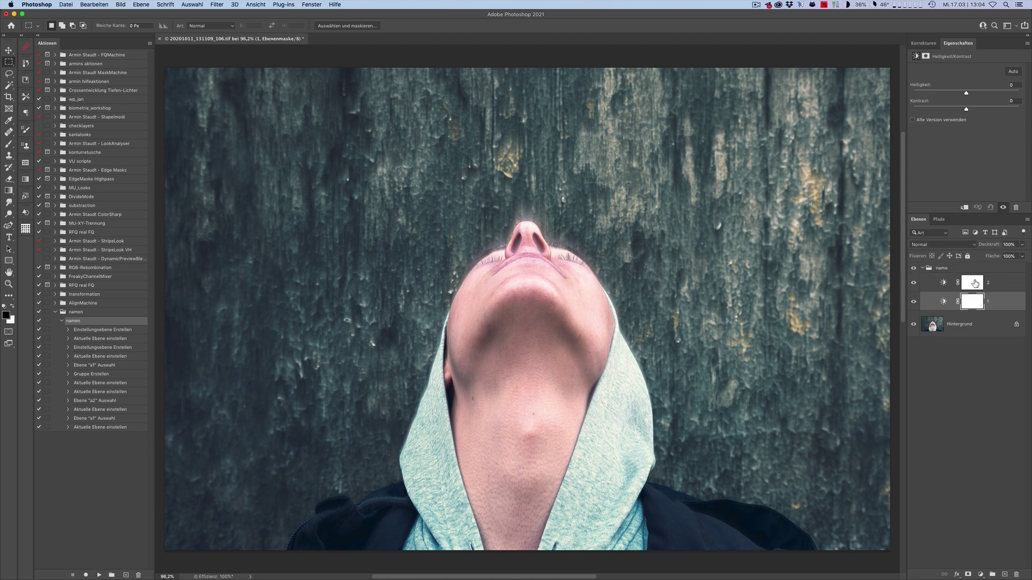
pyautogui.click(922, 268)
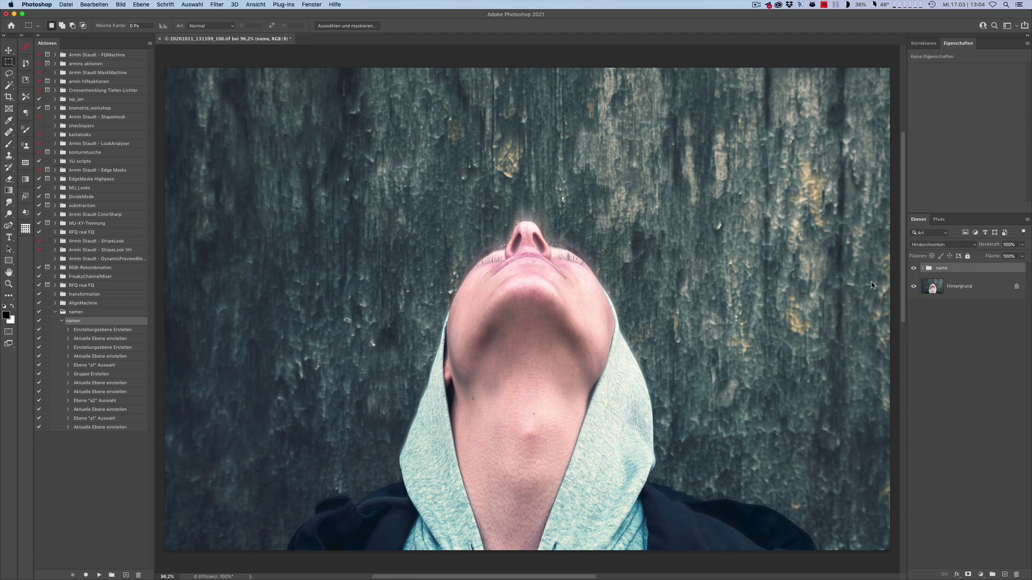
pyautogui.click(99, 575)
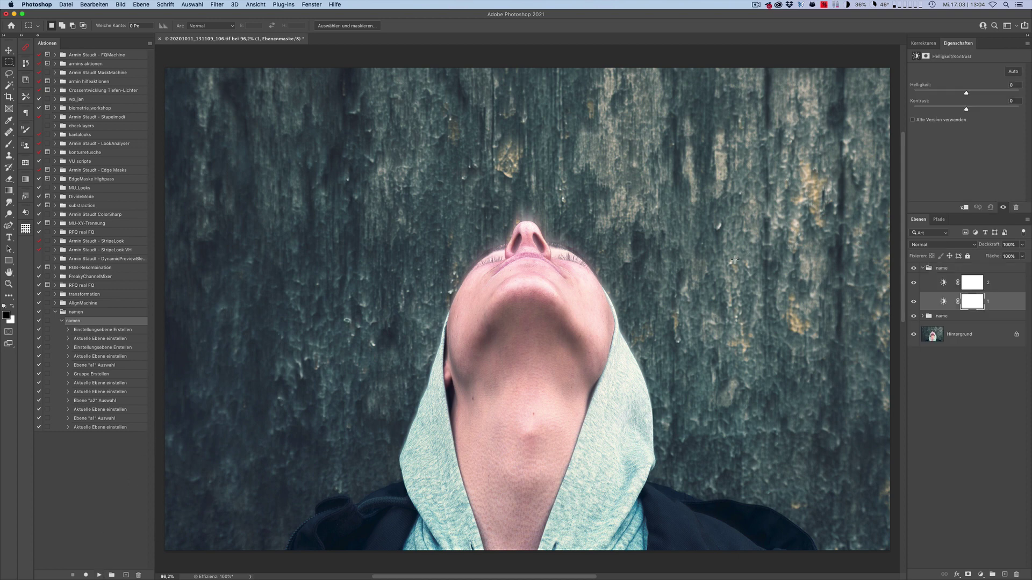
pyautogui.click(922, 269)
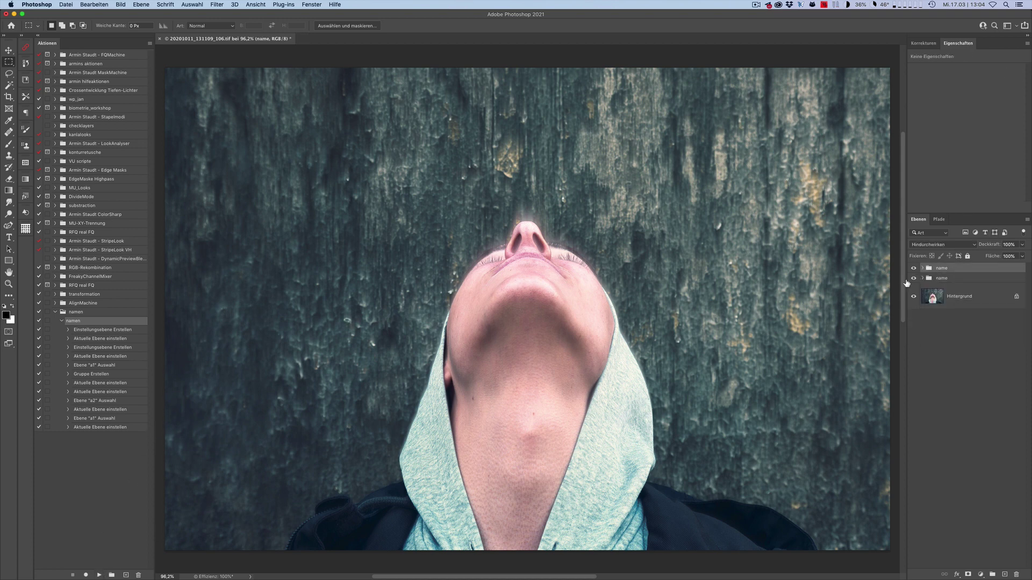
pyautogui.click(99, 575)
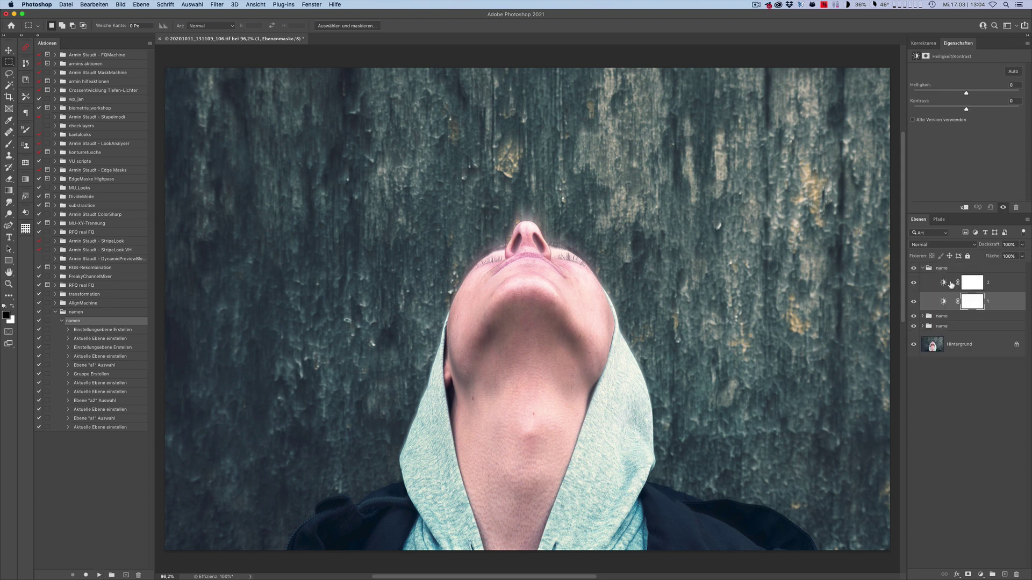
pyautogui.click(923, 268)
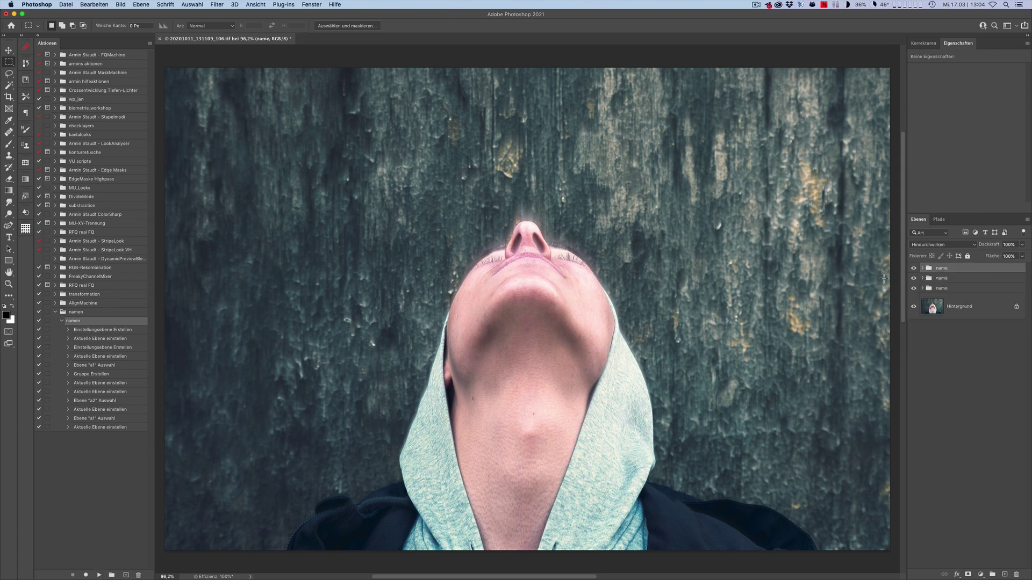
pyautogui.click(923, 269)
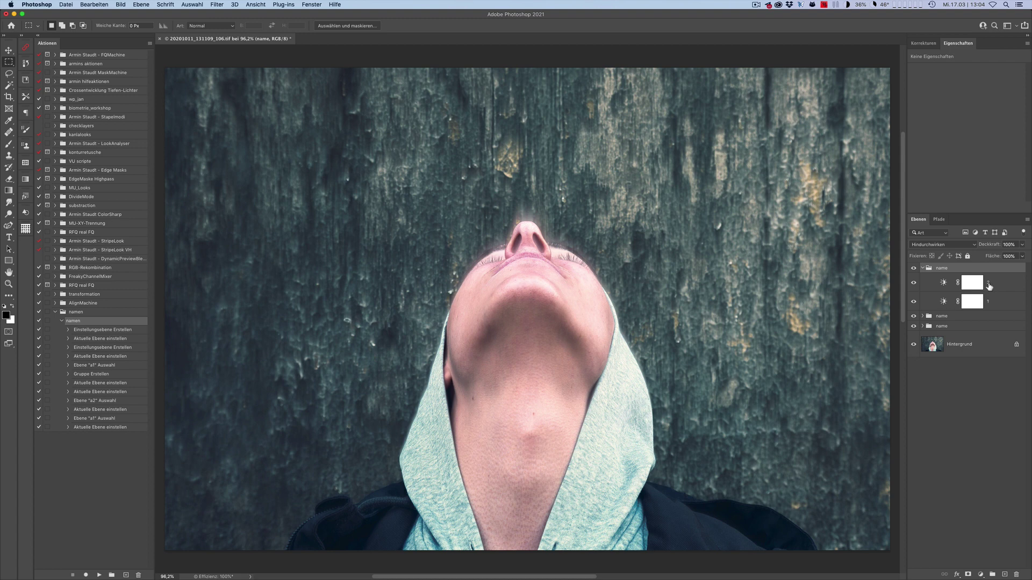
pyautogui.click(950, 318)
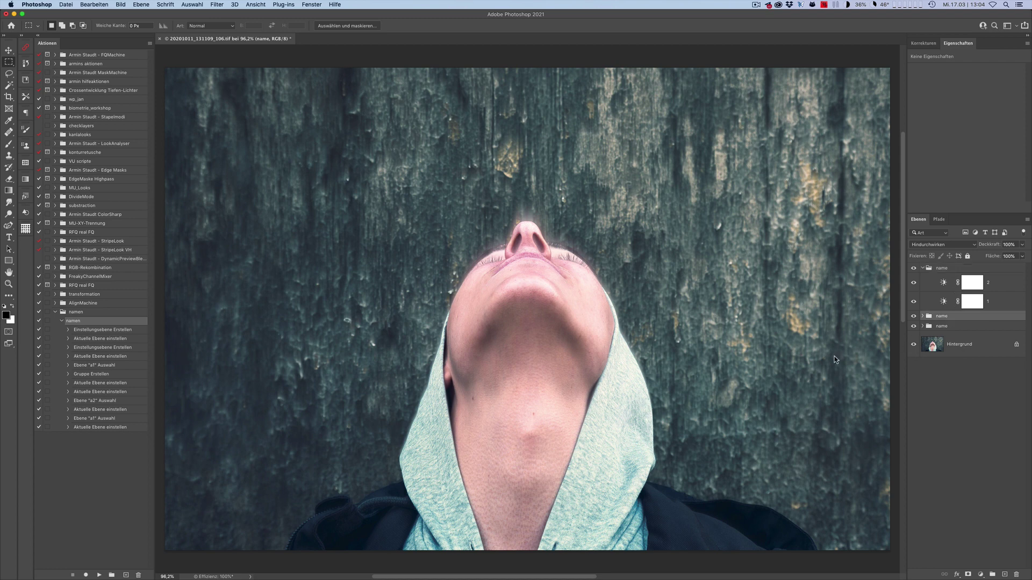
pyautogui.click(923, 317)
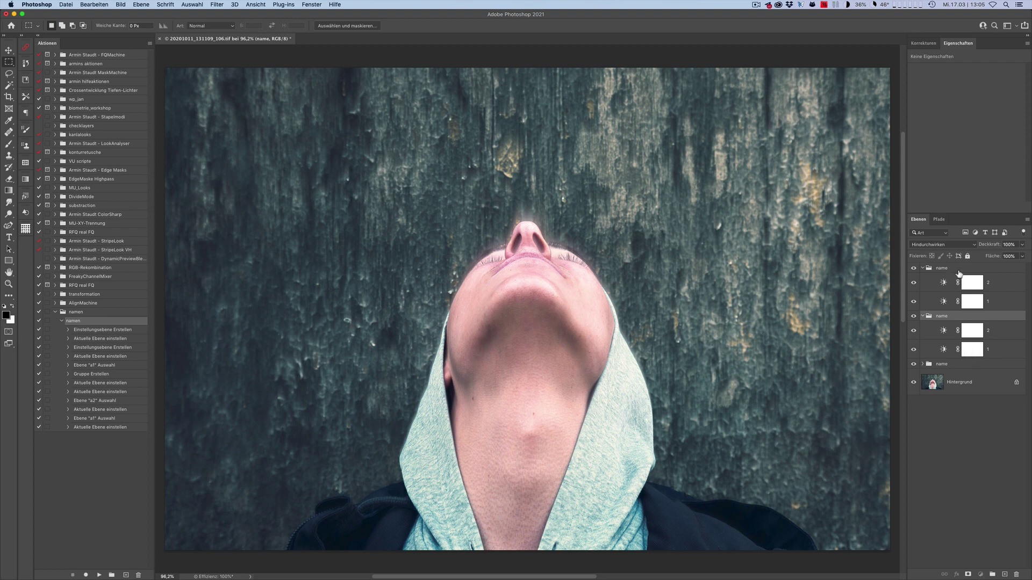
pyautogui.click(959, 270)
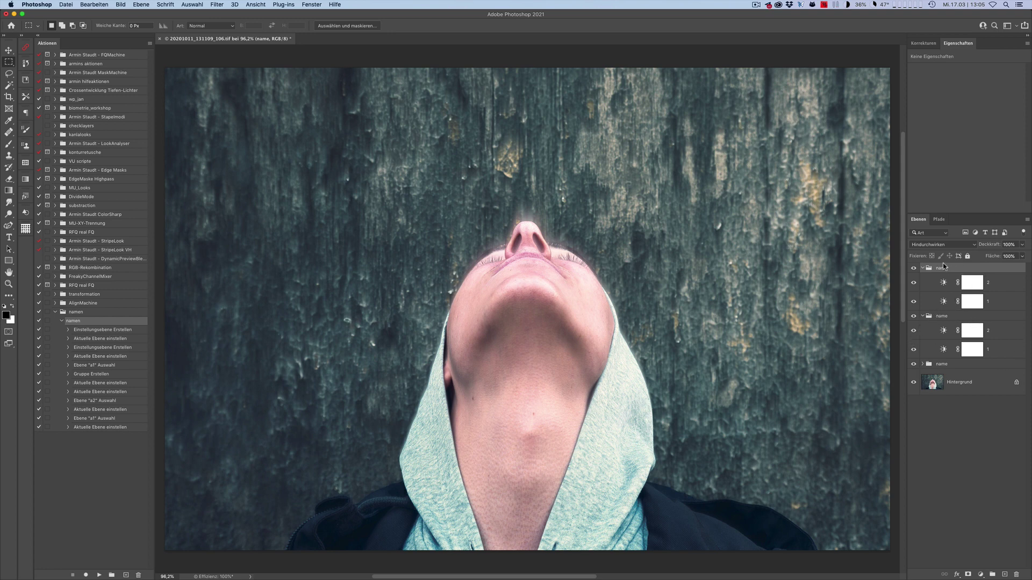
pyautogui.click(922, 268)
pyautogui.click(923, 278)
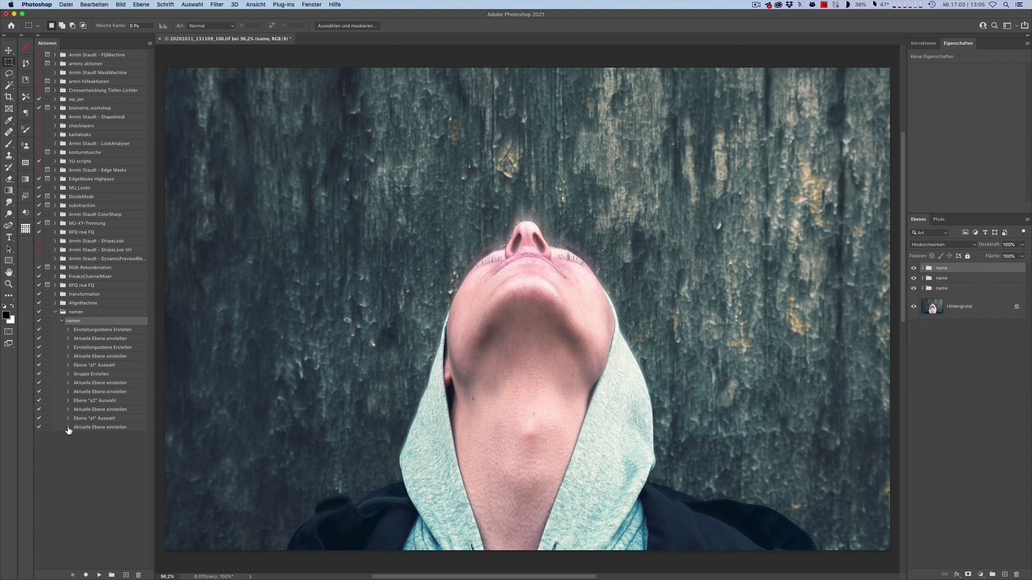
# Disable the namen action's last four steps: the group and layer renames and the a2 selection
pyautogui.click(39, 428)
pyautogui.click(38, 409)
pyautogui.click(39, 401)
pyautogui.click(39, 392)
# Play the action to add group aname with layers a2 and a1, then re-enable the skipped steps
pyautogui.click(99, 575)
pyautogui.click(923, 269)
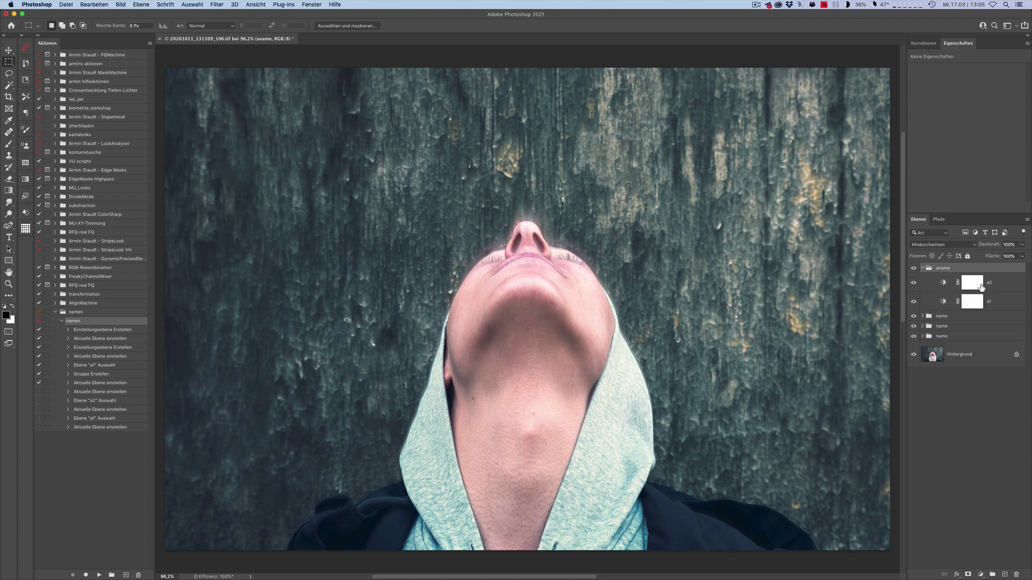
pyautogui.click(922, 268)
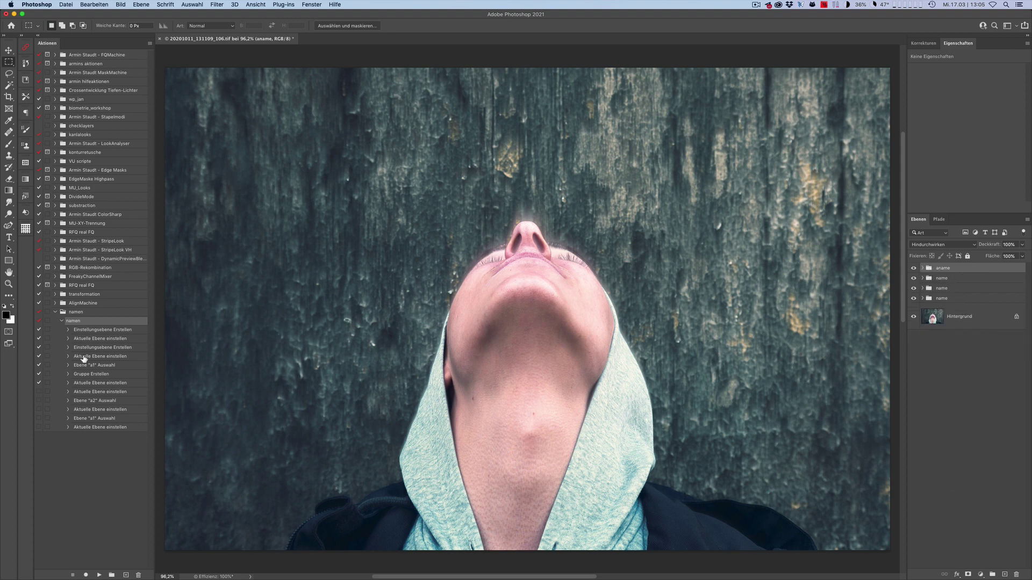
pyautogui.moveTo(38, 395); pyautogui.dragTo(39, 428)
pyautogui.click(39, 427)
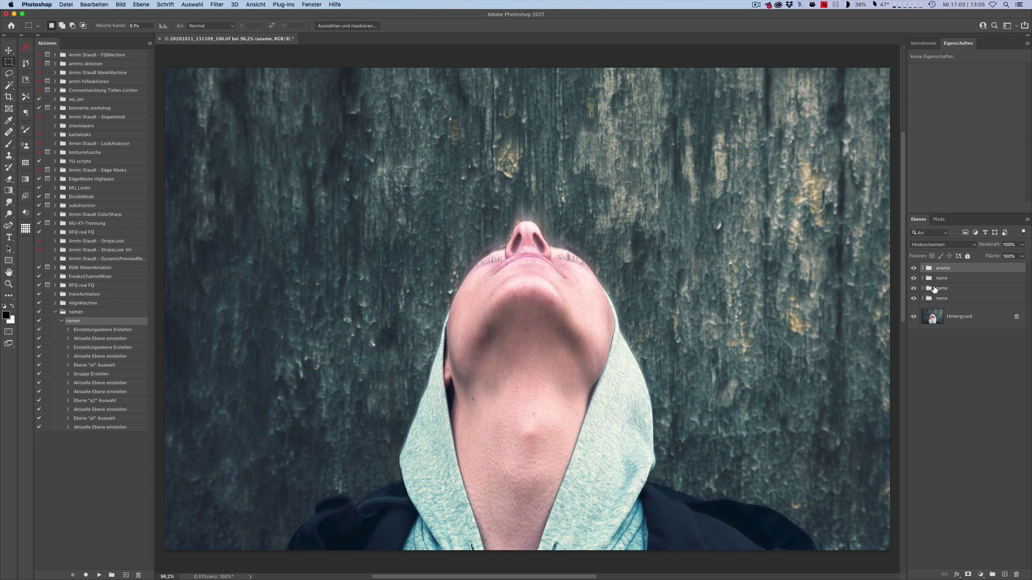